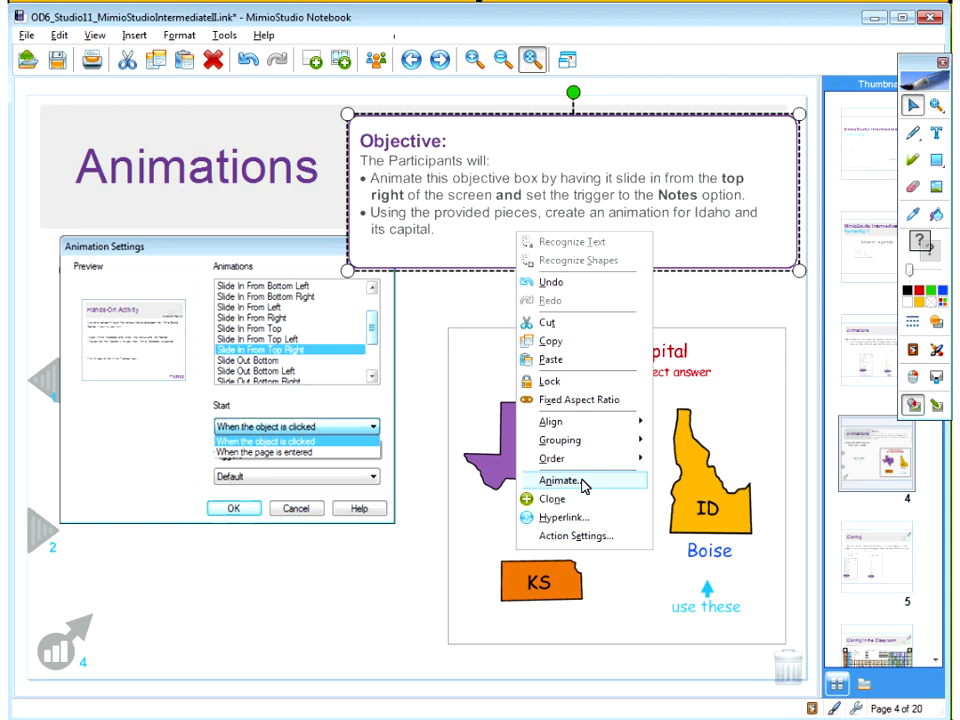
pyautogui.click(582, 481)
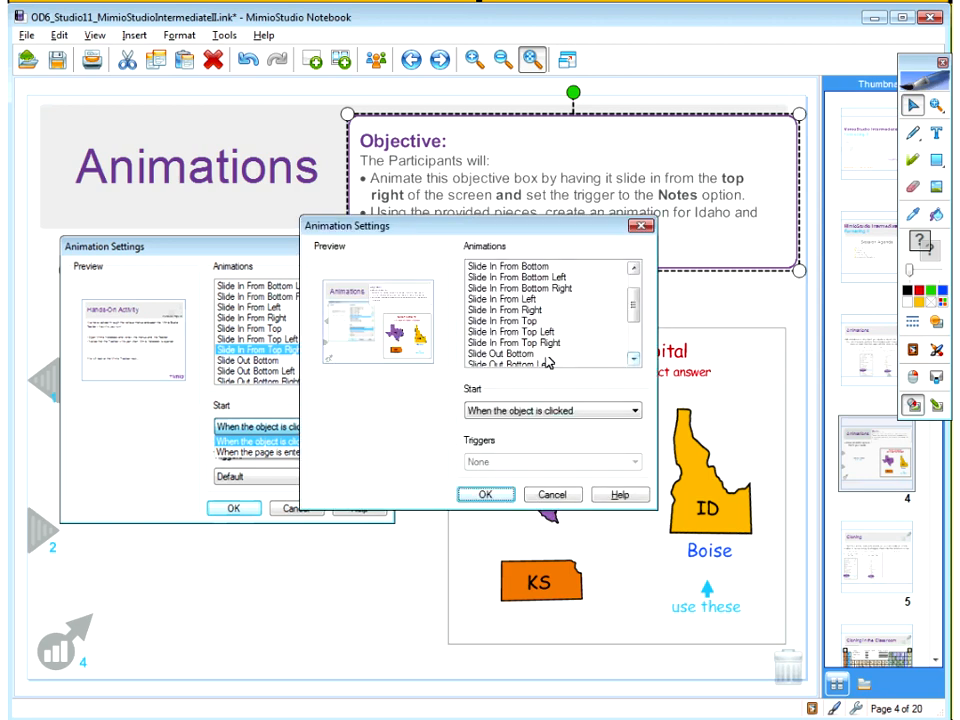
pyautogui.click(536, 343)
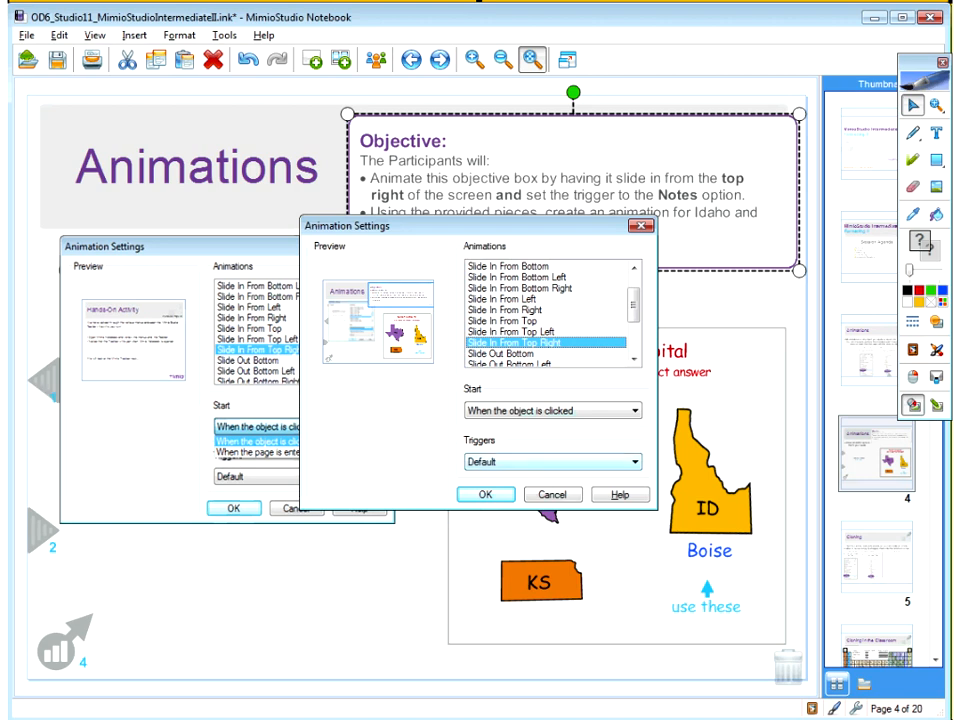
pyautogui.click(486, 495)
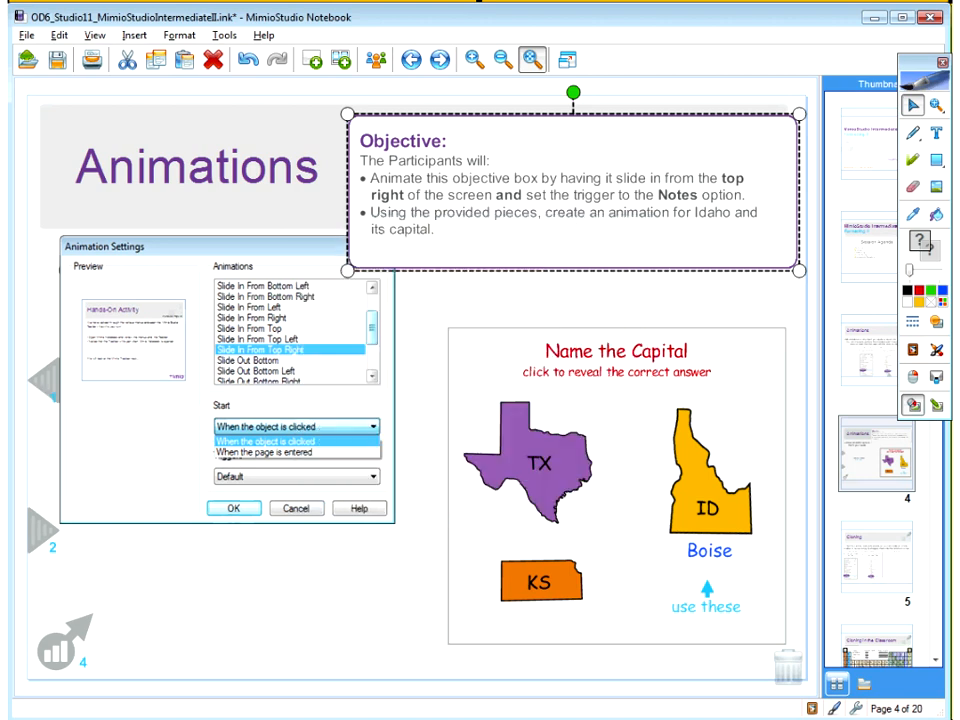
# - Animate the Objective box with Slide In From Top Right, started when the object is clicked and using the Notes trigger
pyautogui.click(40, 539)
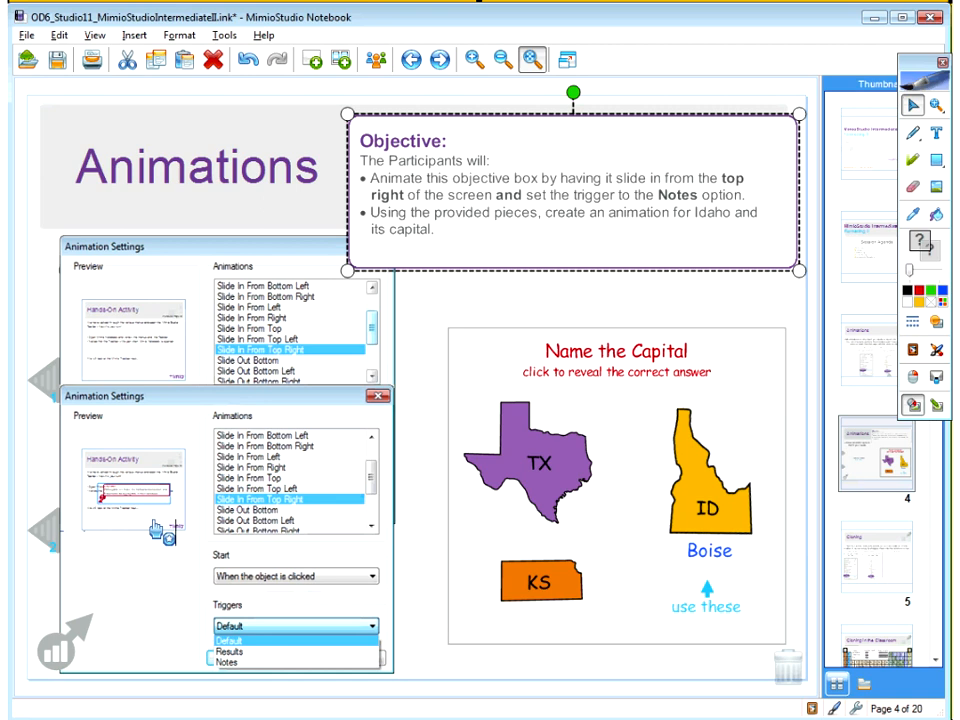
pyautogui.rightClick(457, 255)
pyautogui.click(486, 494)
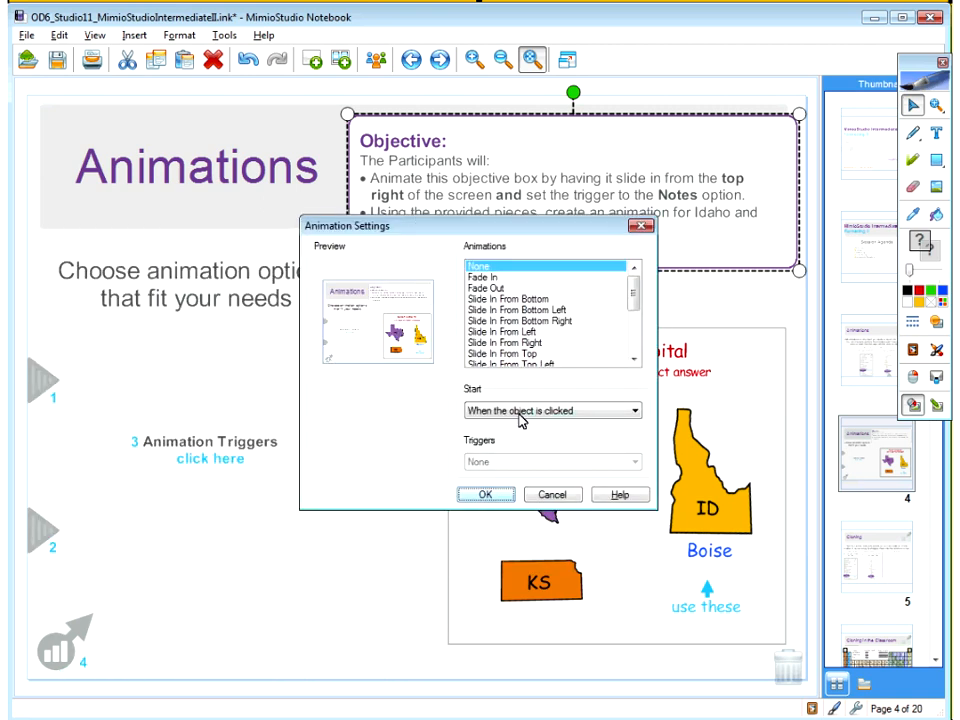
pyautogui.scroll(-1, 535, 348)
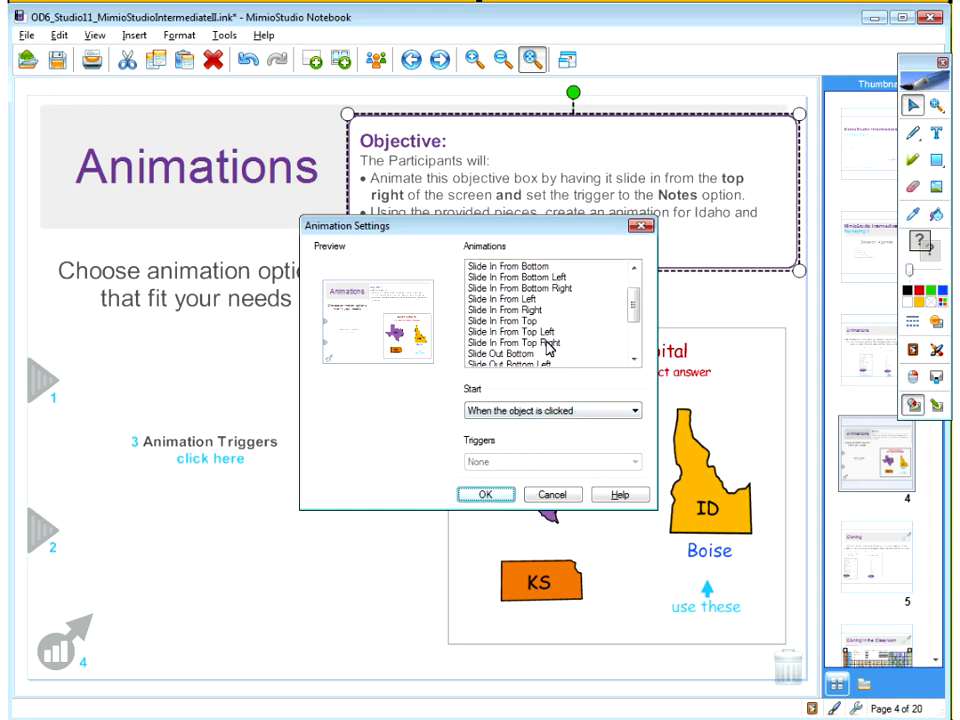
pyautogui.click(548, 343)
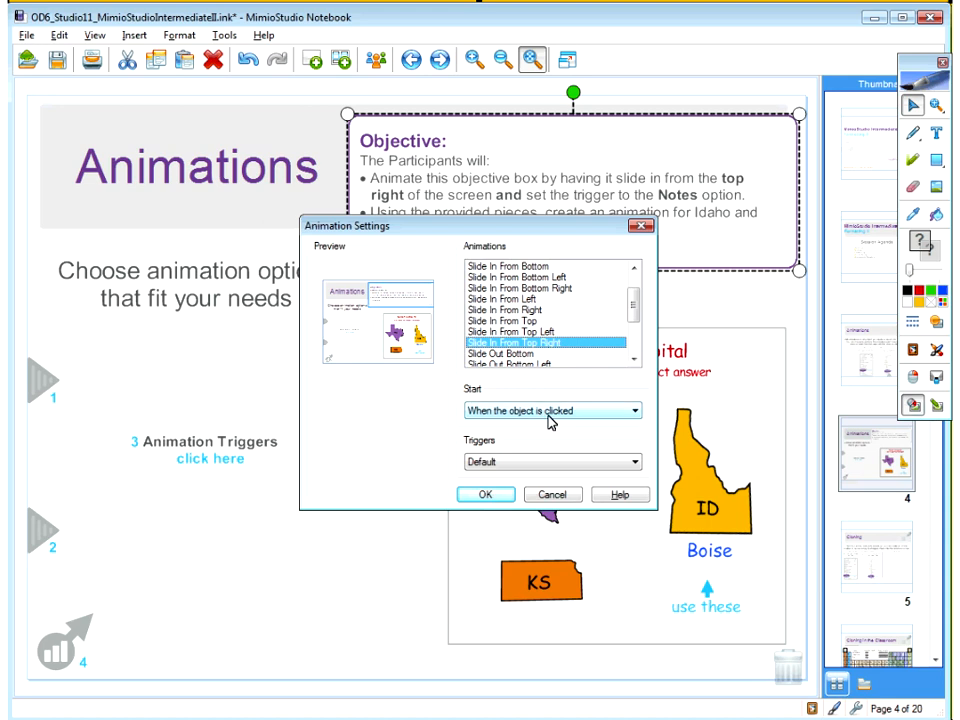
pyautogui.click(497, 464)
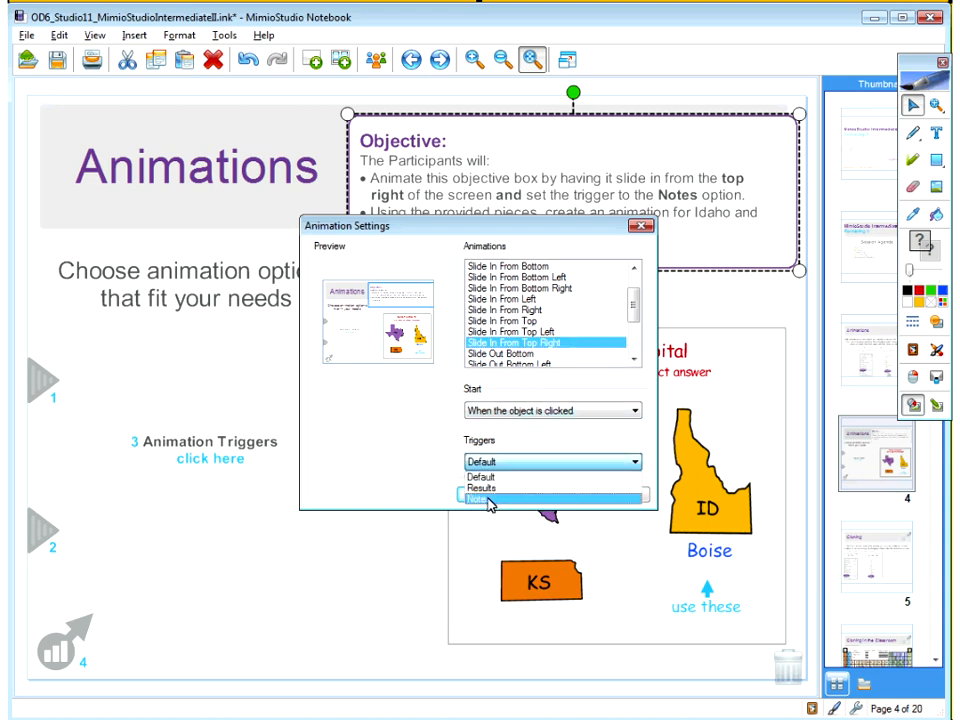
pyautogui.click(488, 499)
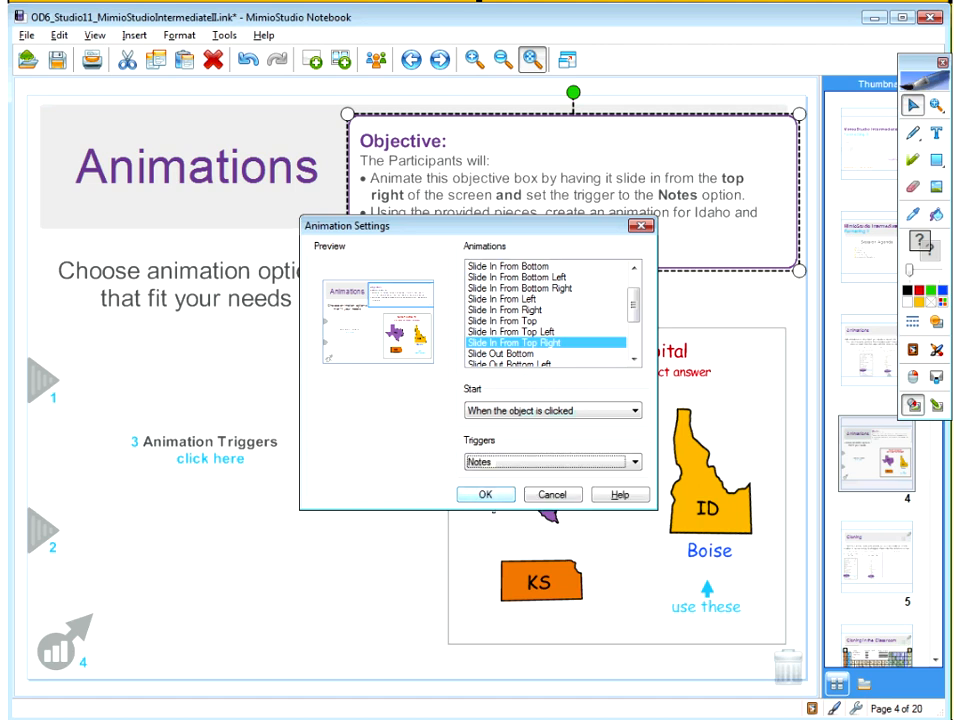
pyautogui.click(484, 499)
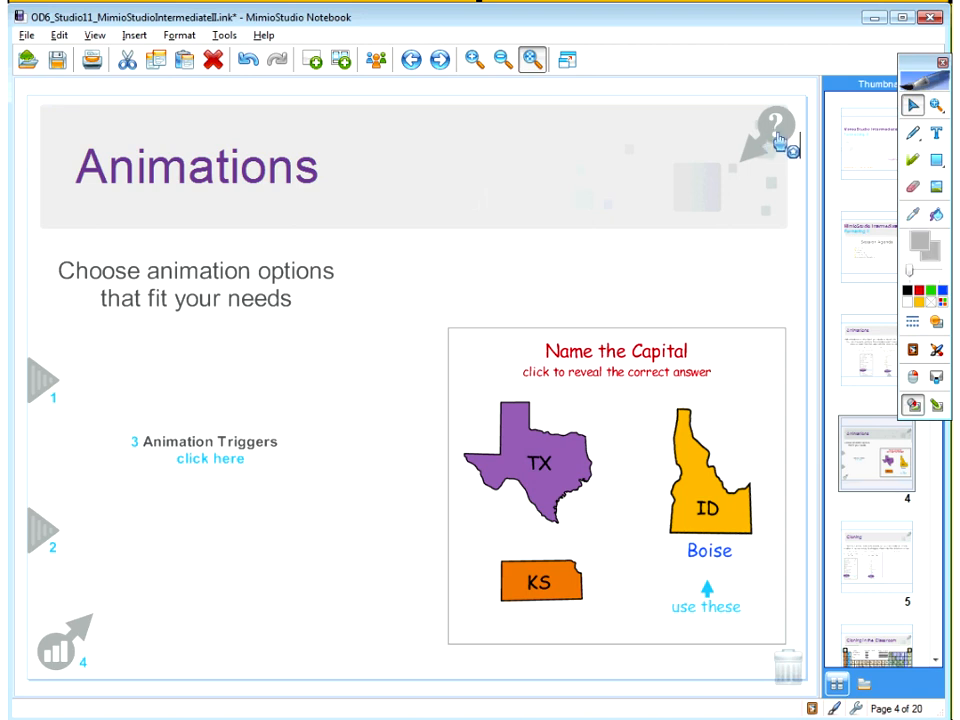
# - Slide the Objective box in with its Notes trigger and lock it in place on the page
pyautogui.click(777, 138)
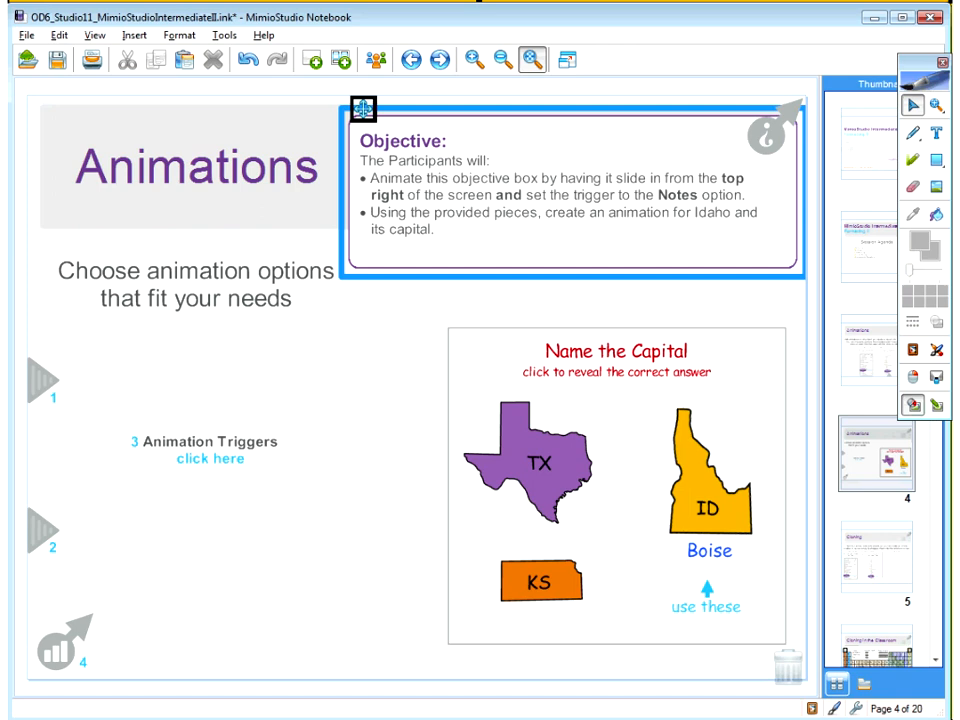
pyautogui.rightClick(363, 110)
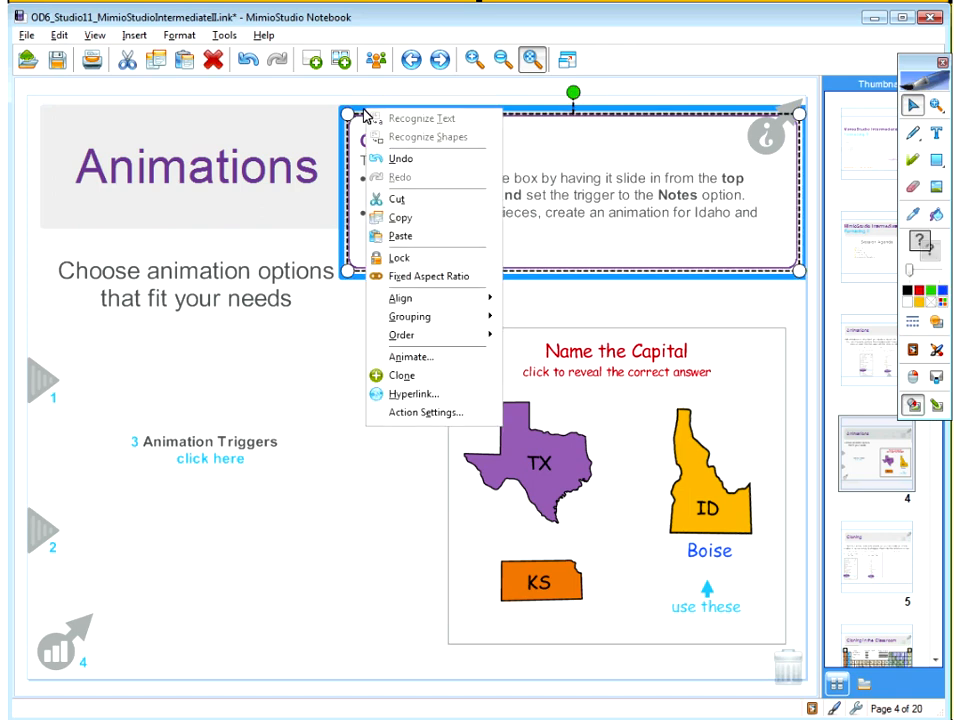
pyautogui.click(421, 262)
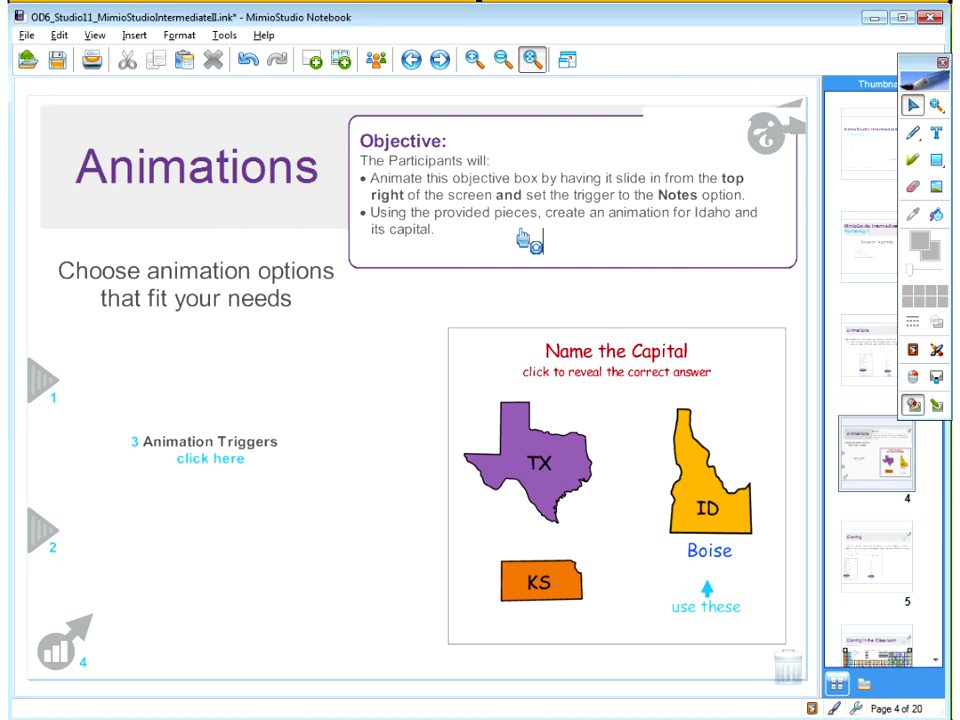
# - Slide the Objective box away and preview the example trigger styles and the Results chart animation
pyautogui.click(770, 134)
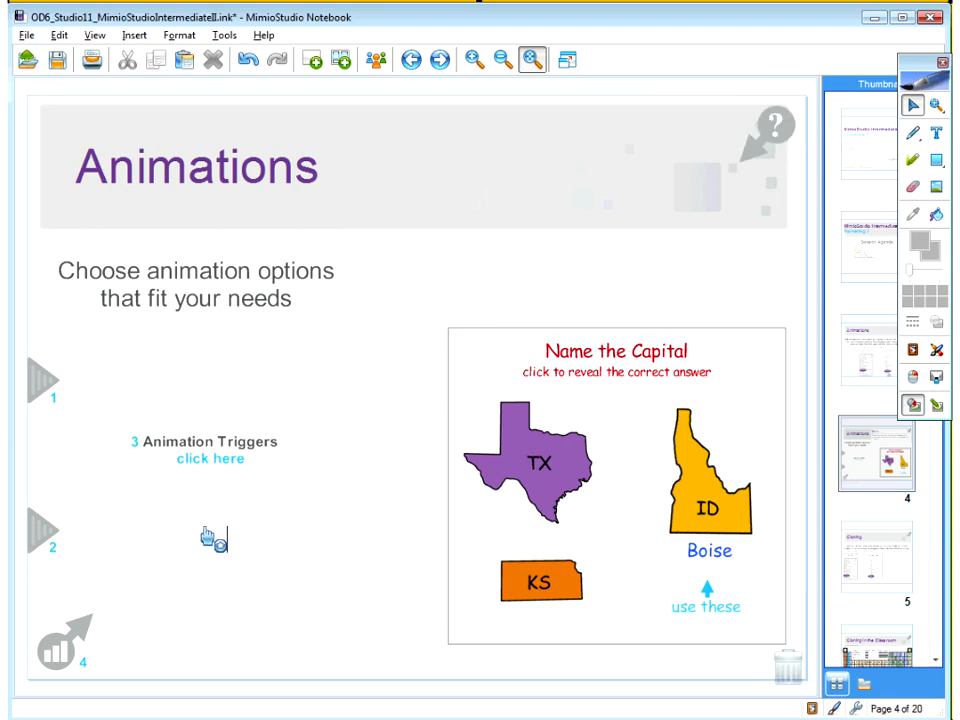
pyautogui.click(206, 530)
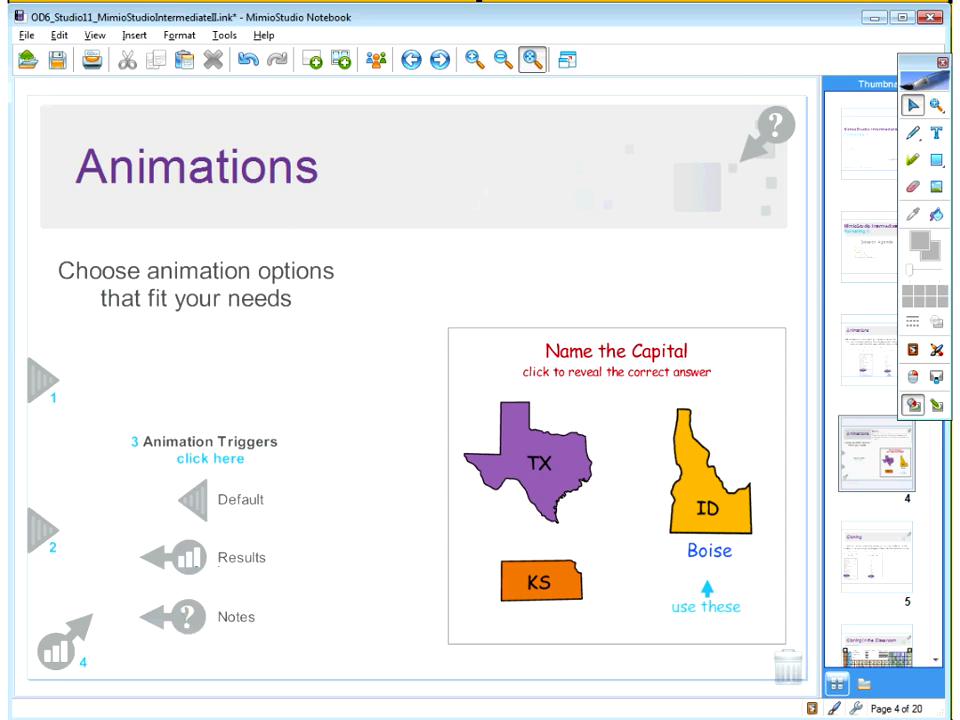
pyautogui.click(194, 630)
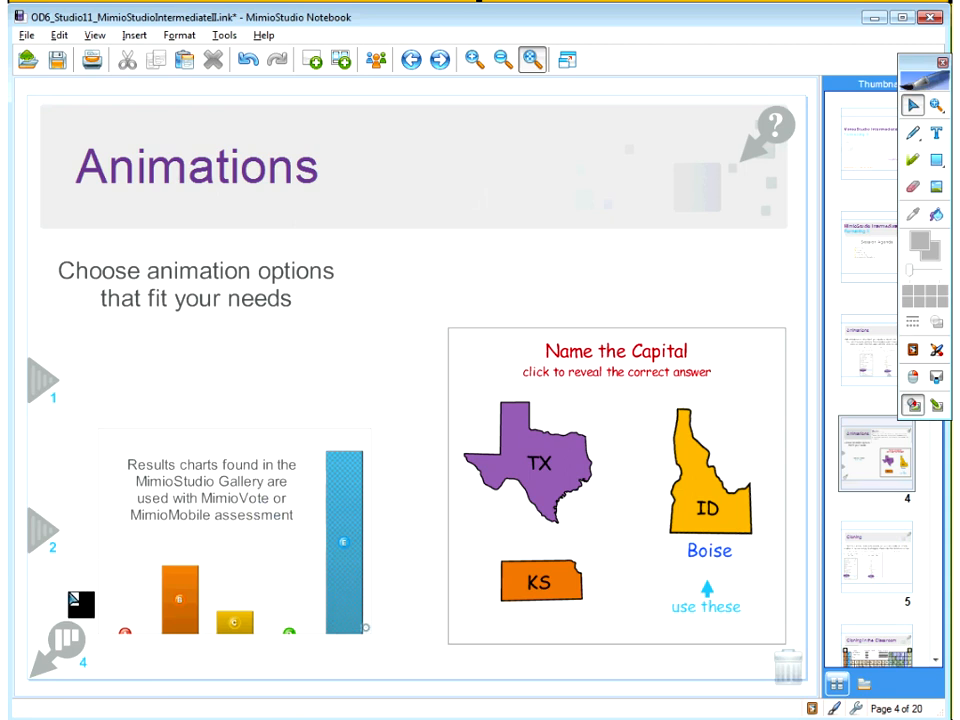
pyautogui.click(62, 640)
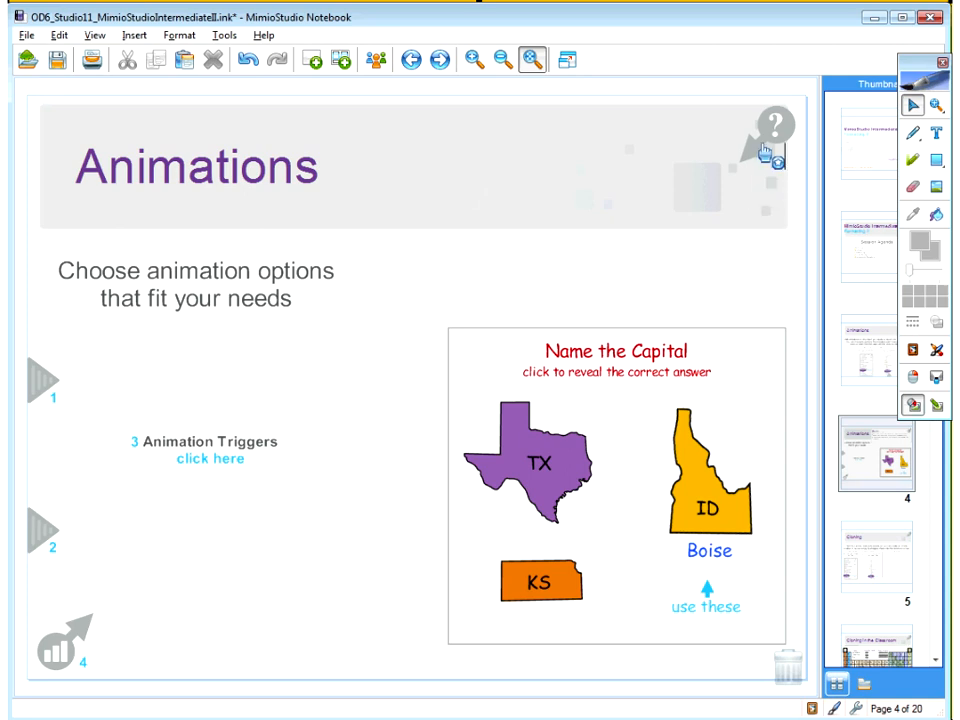
# - Bring the Objective box back and reveal the capitals behind the Texas and Kansas shapes
pyautogui.click(770, 162)
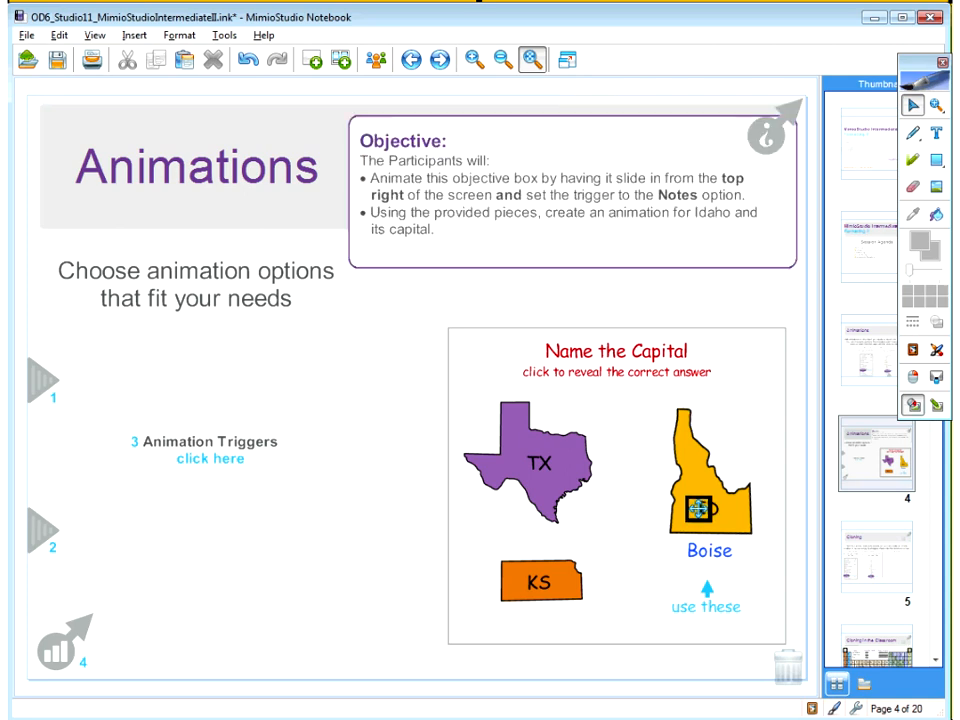
pyautogui.click(704, 504)
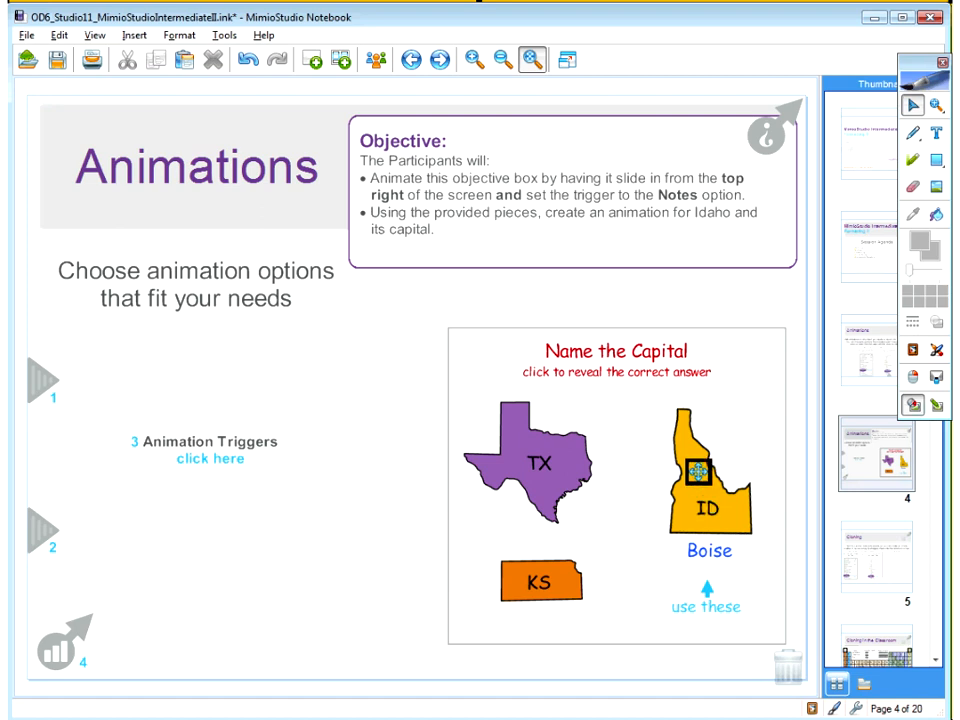
pyautogui.click(546, 476)
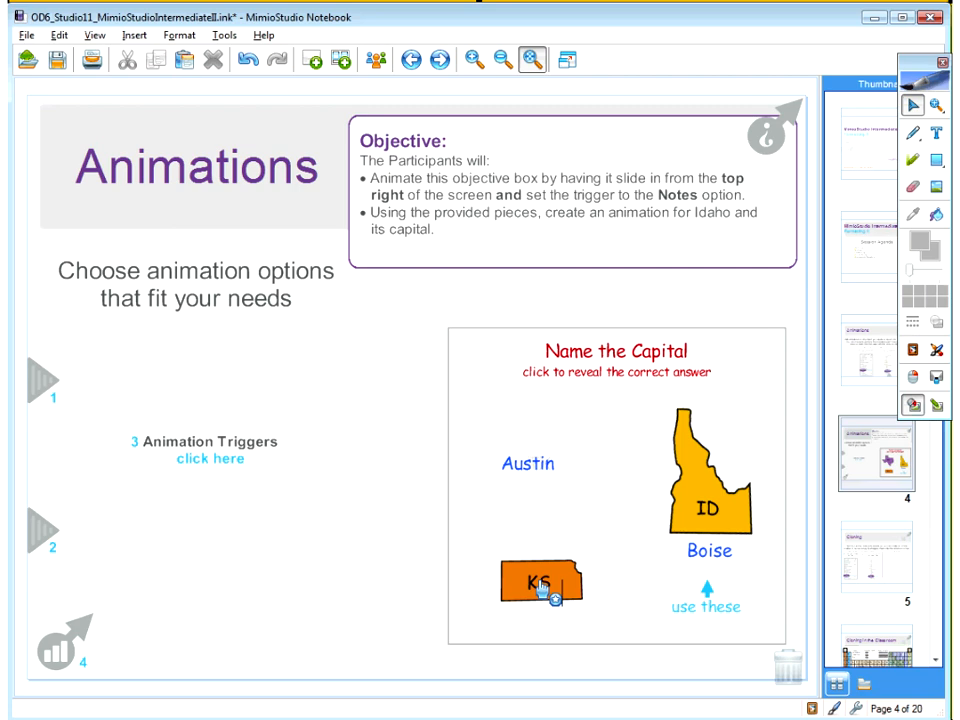
pyautogui.click(558, 582)
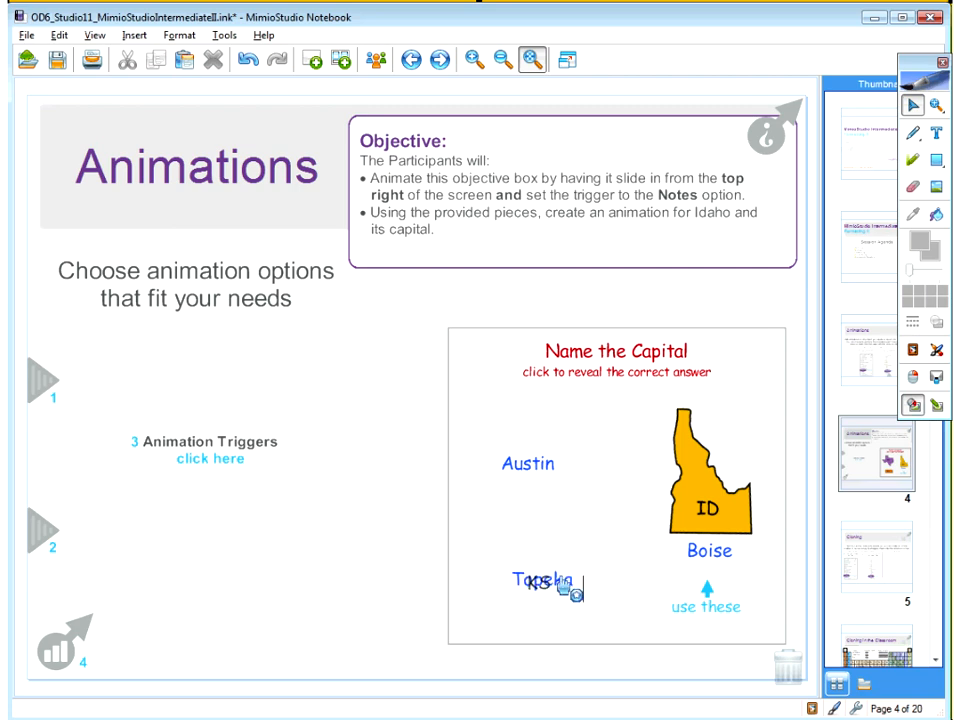
# - Move the Idaho shape over the Boise label and animate it with Fade Out, started when the object is clicked
pyautogui.moveTo(701, 482); pyautogui.dragTo(704, 516)
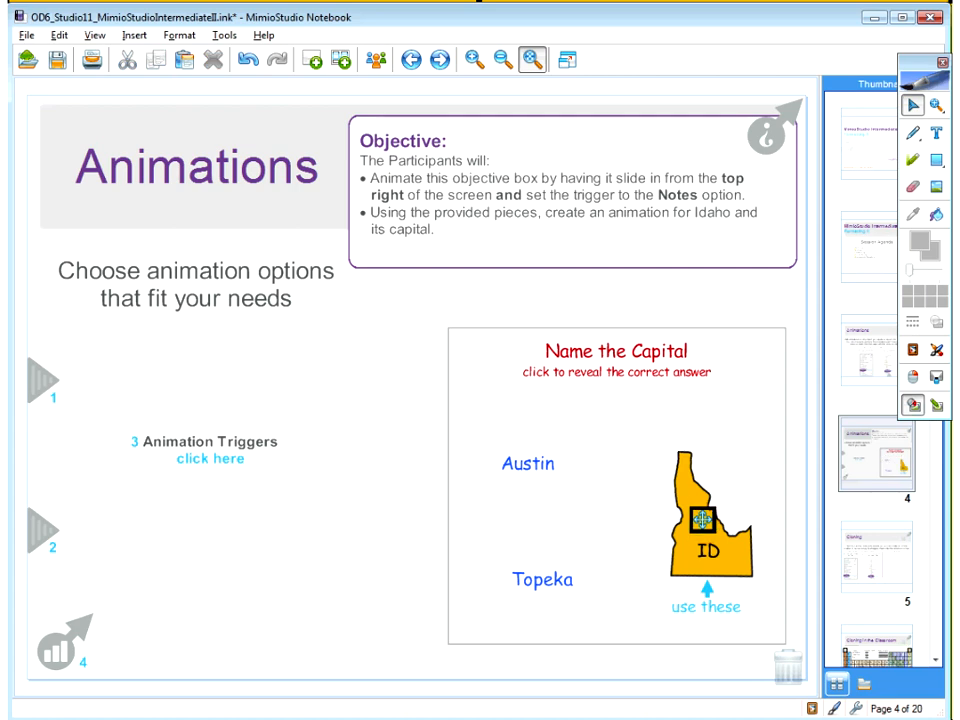
pyautogui.click(695, 492)
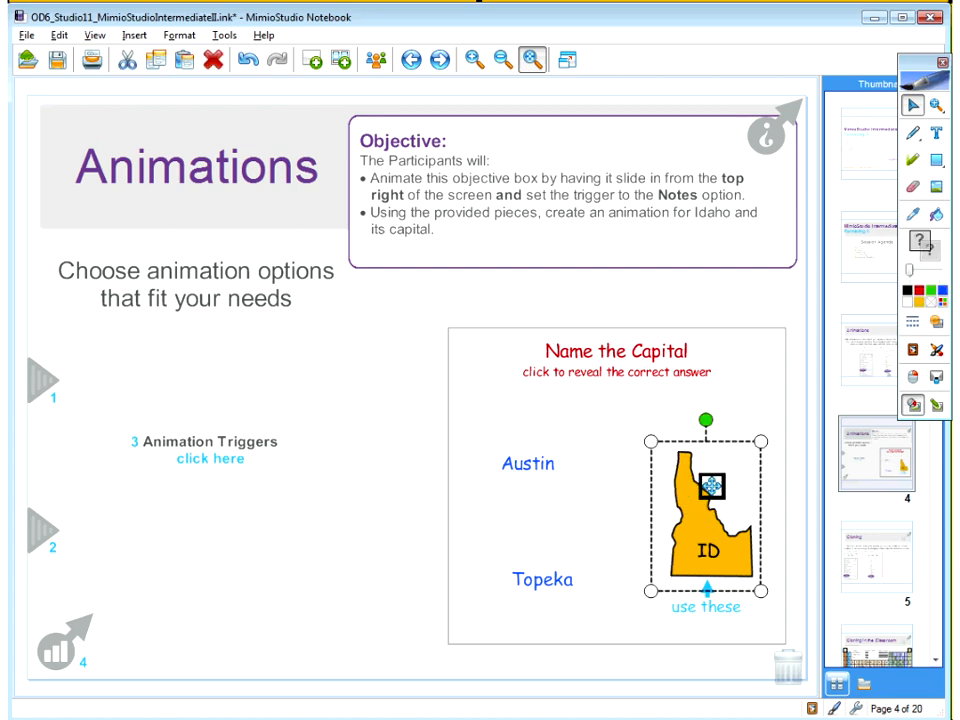
pyautogui.click(180, 37)
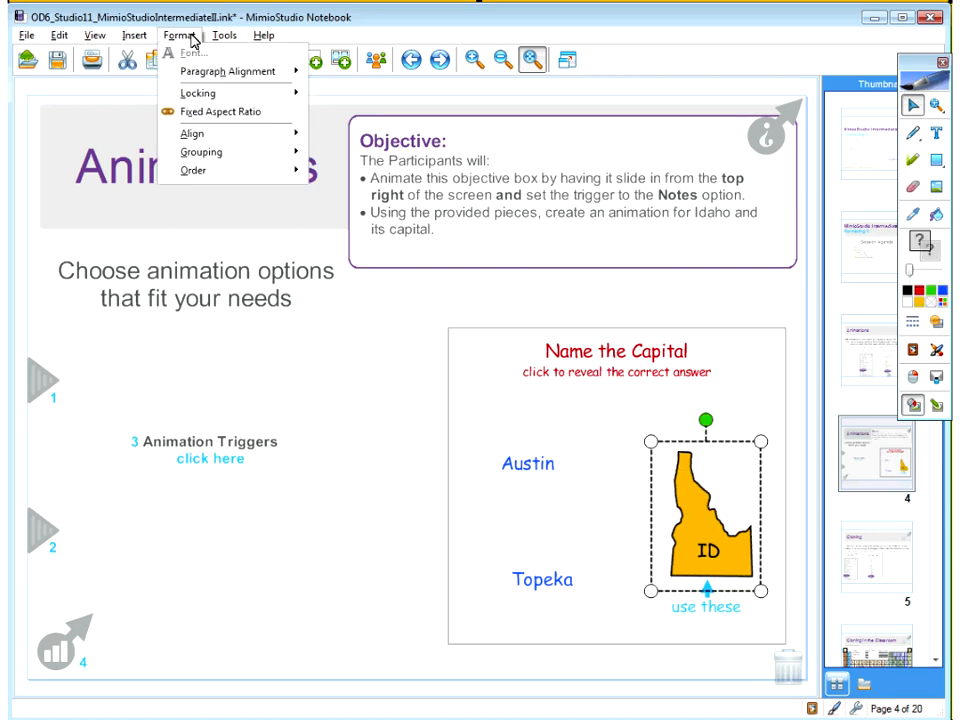
pyautogui.moveTo(131, 42)
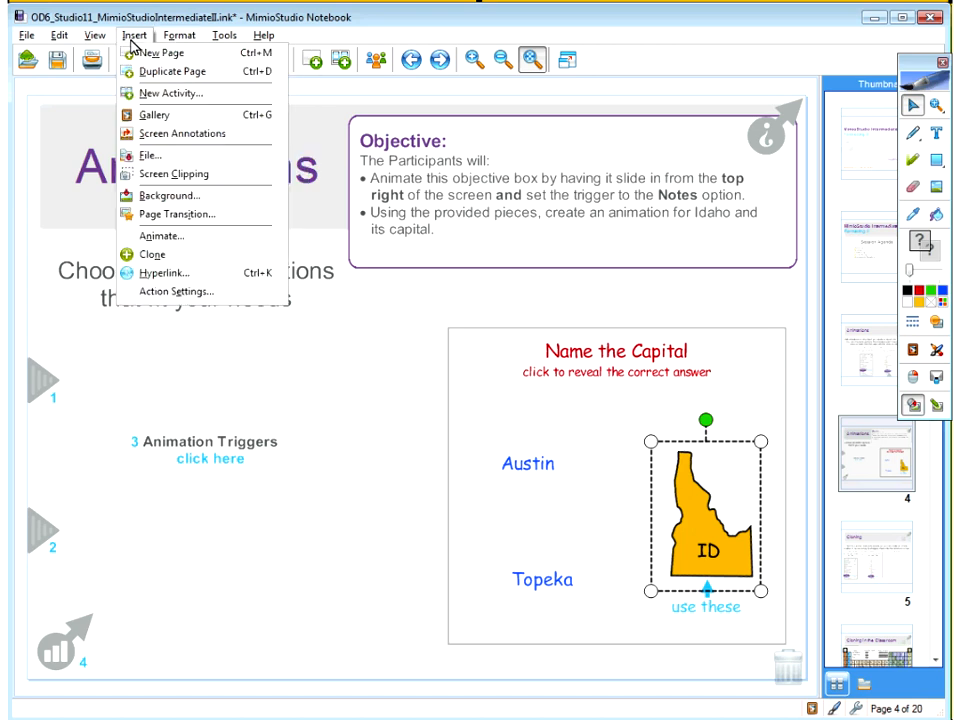
pyautogui.click(154, 238)
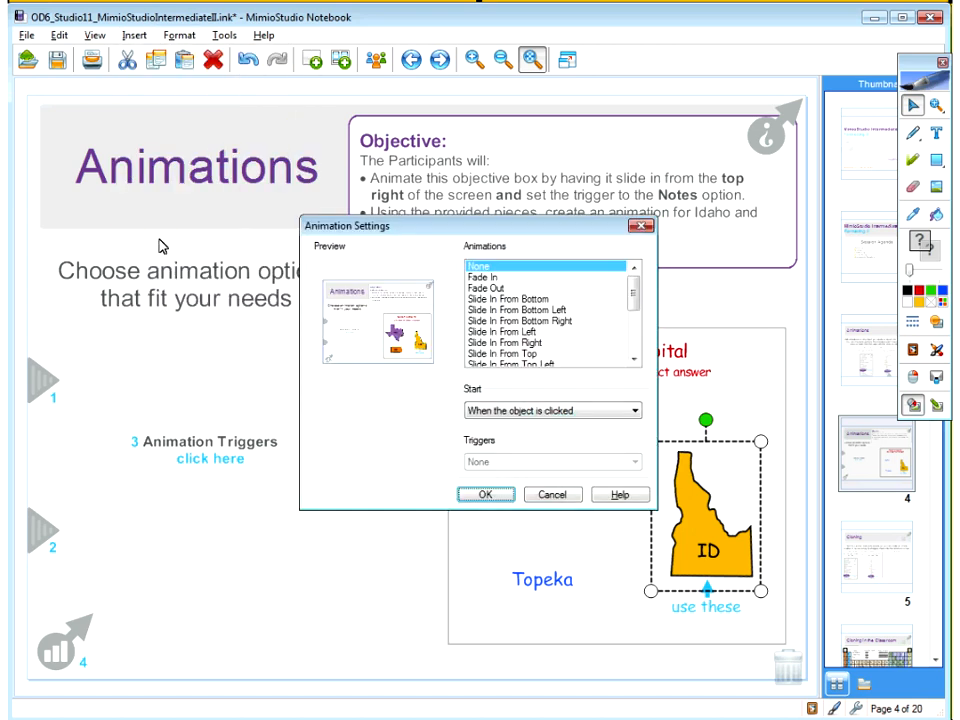
pyautogui.click(503, 289)
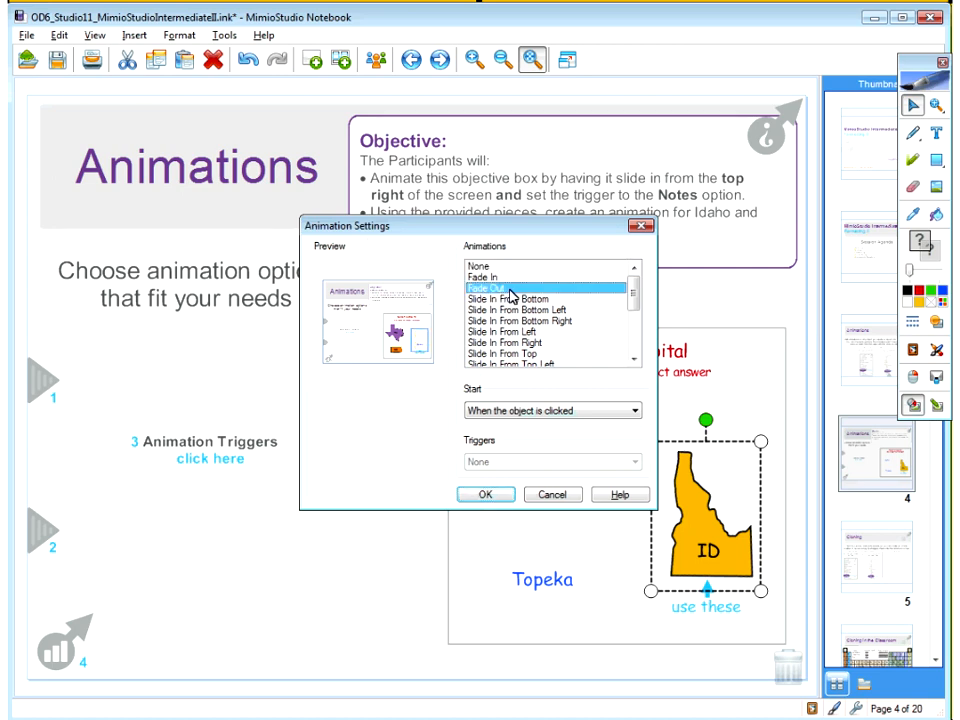
pyautogui.click(486, 495)
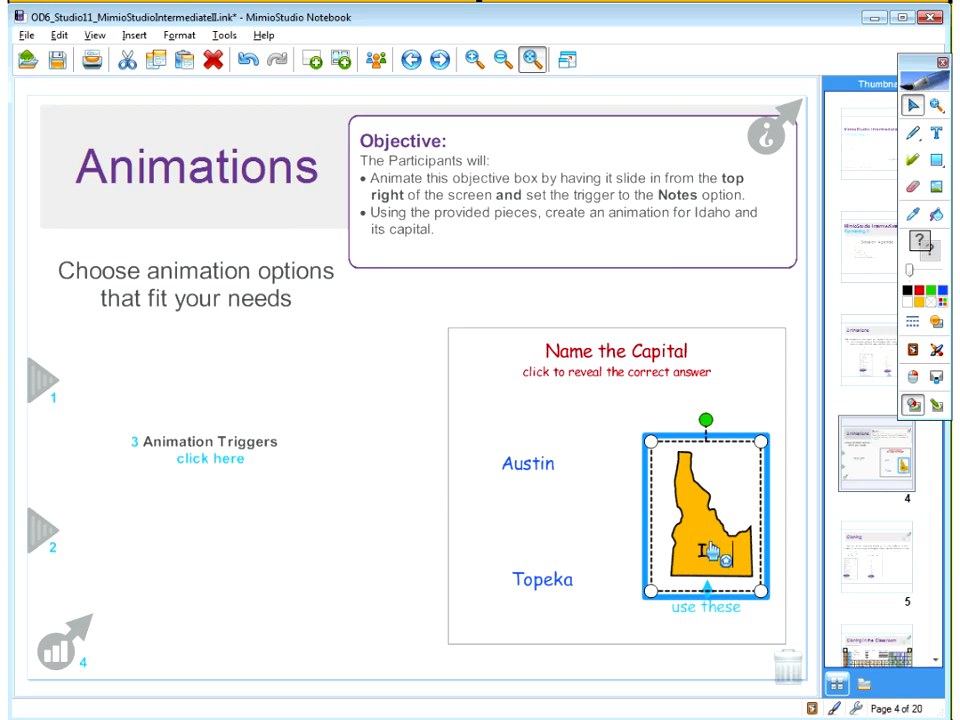
# - Play the Idaho shape's fade-out to uncover Boise and lock the animated shape
pyautogui.click(712, 550)
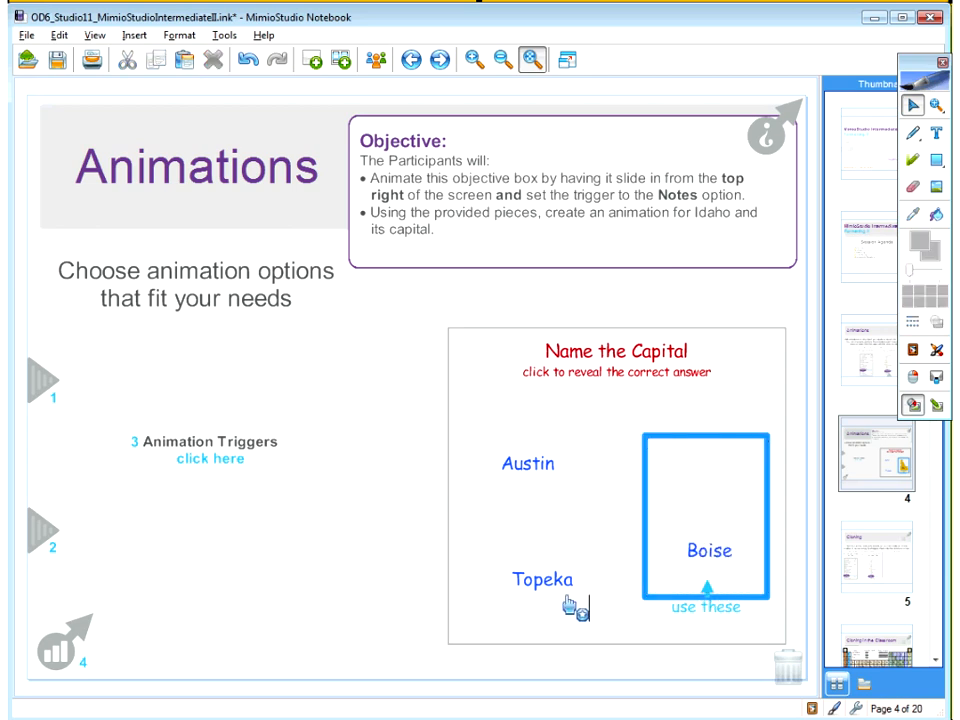
pyautogui.click(659, 596)
pyautogui.rightClick(659, 598)
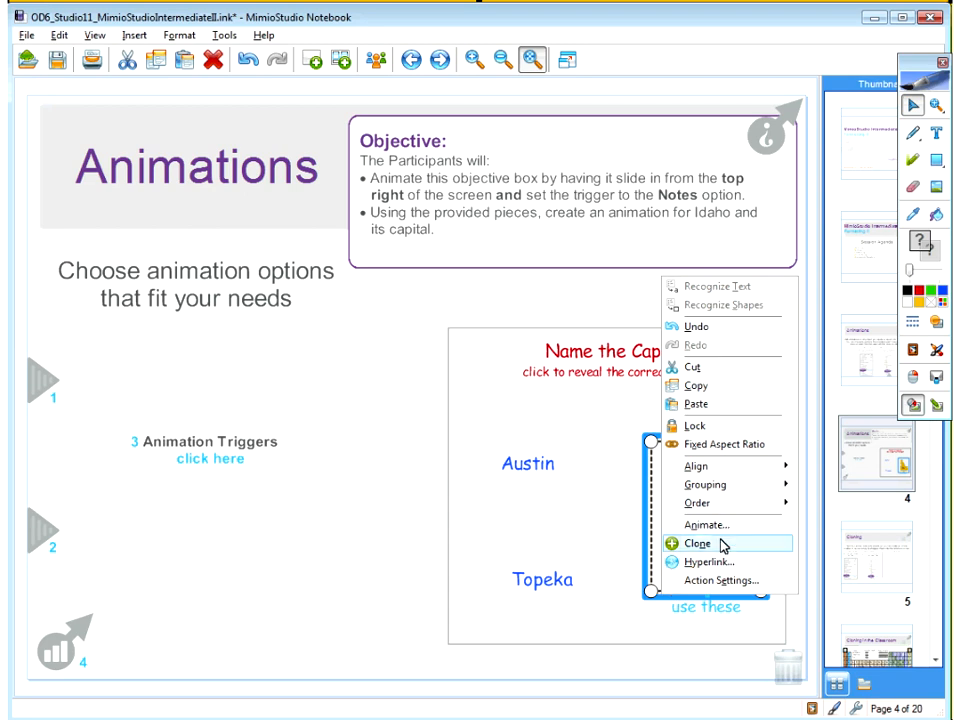
pyautogui.click(697, 426)
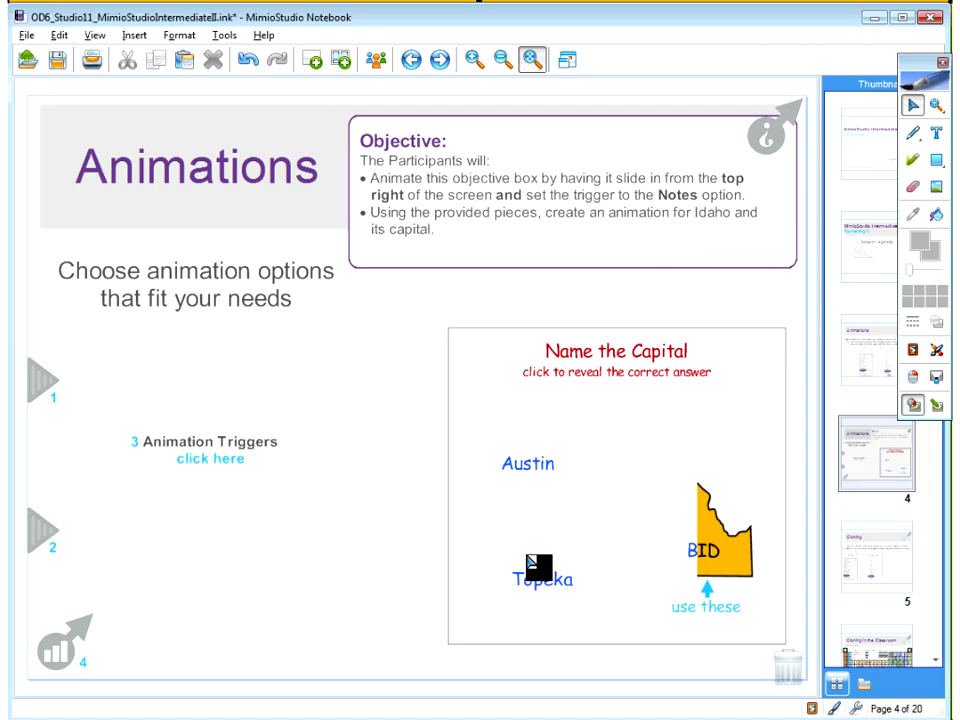
# - Bring the Kansas and Texas shapes back over their capitals
pyautogui.click(540, 581)
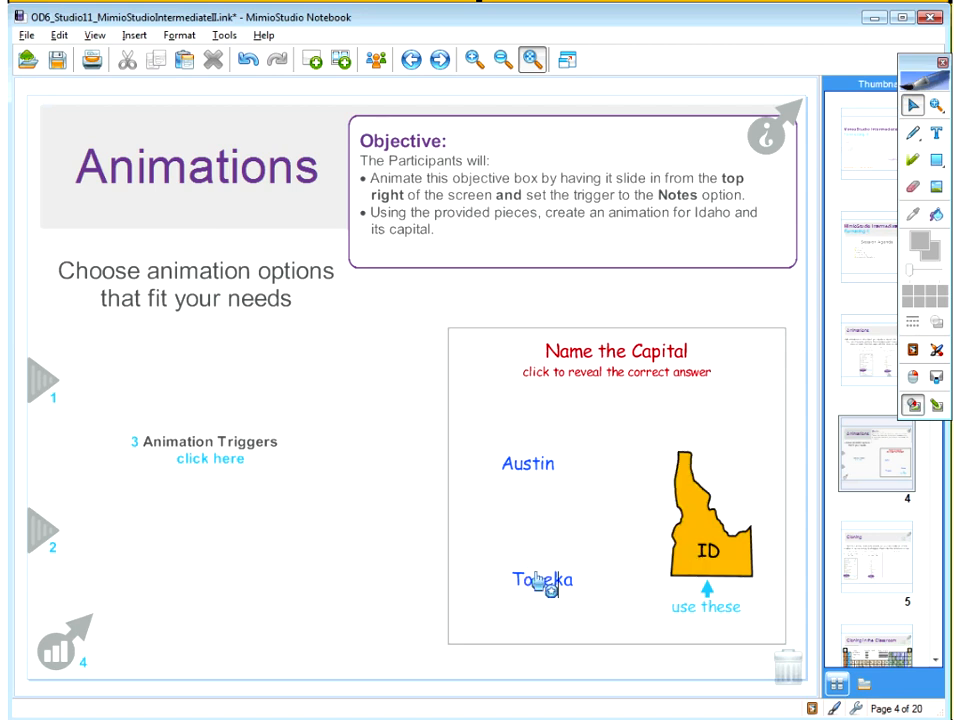
pyautogui.click(536, 470)
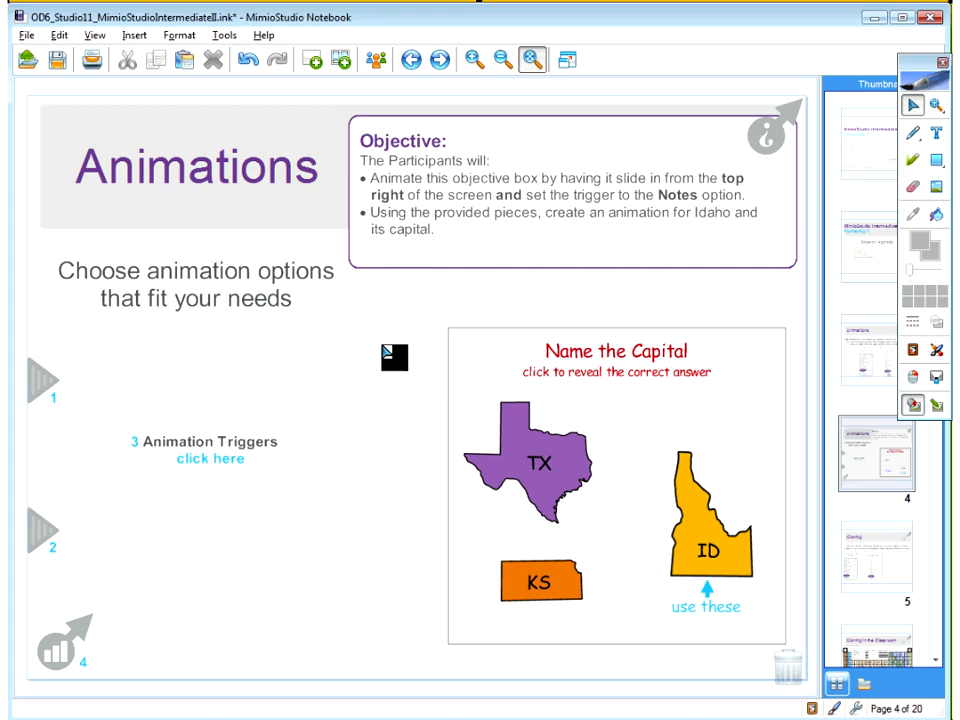
# - Advance to the Cloning page and compare its enlarged Clone instructions with the actual Insert commands, restoring the full-page view
pyautogui.click(441, 60)
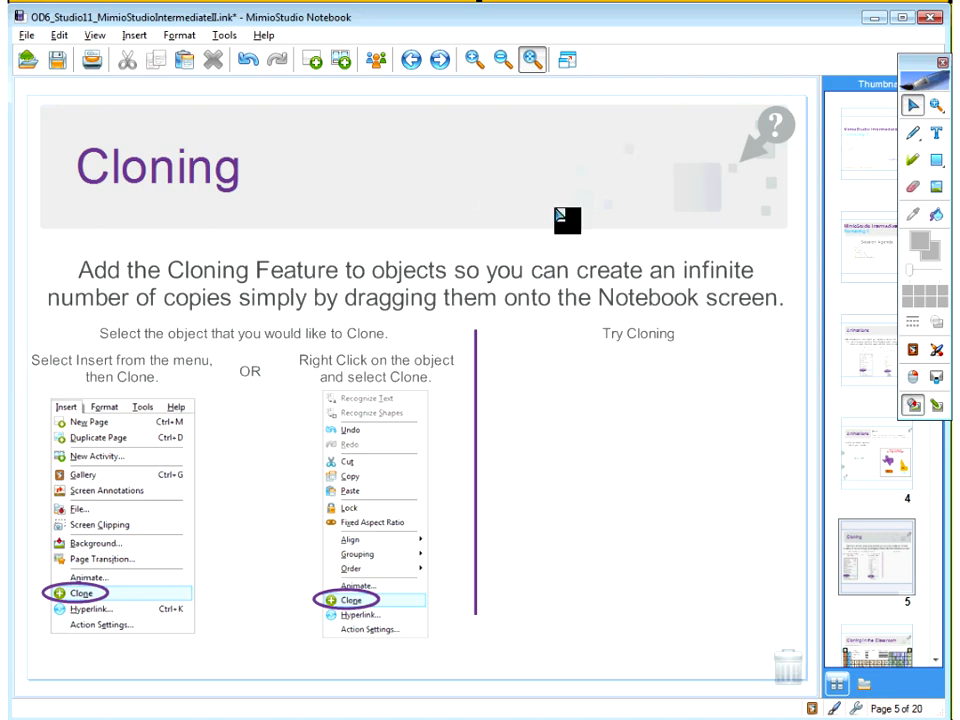
pyautogui.click(936, 104)
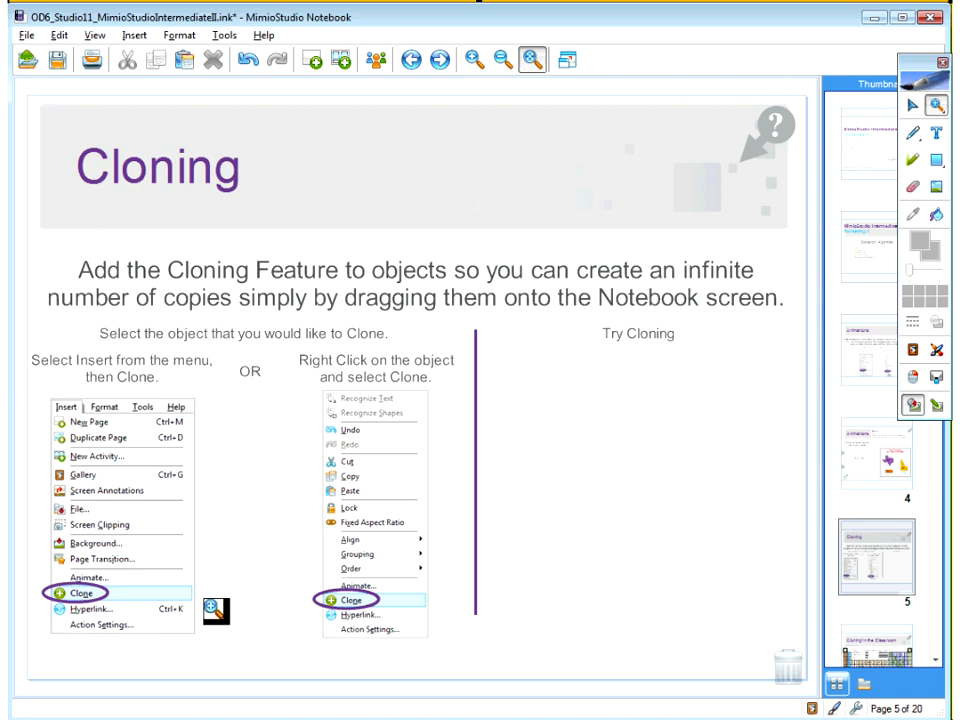
pyautogui.moveTo(255, 643); pyautogui.dragTo(27, 346)
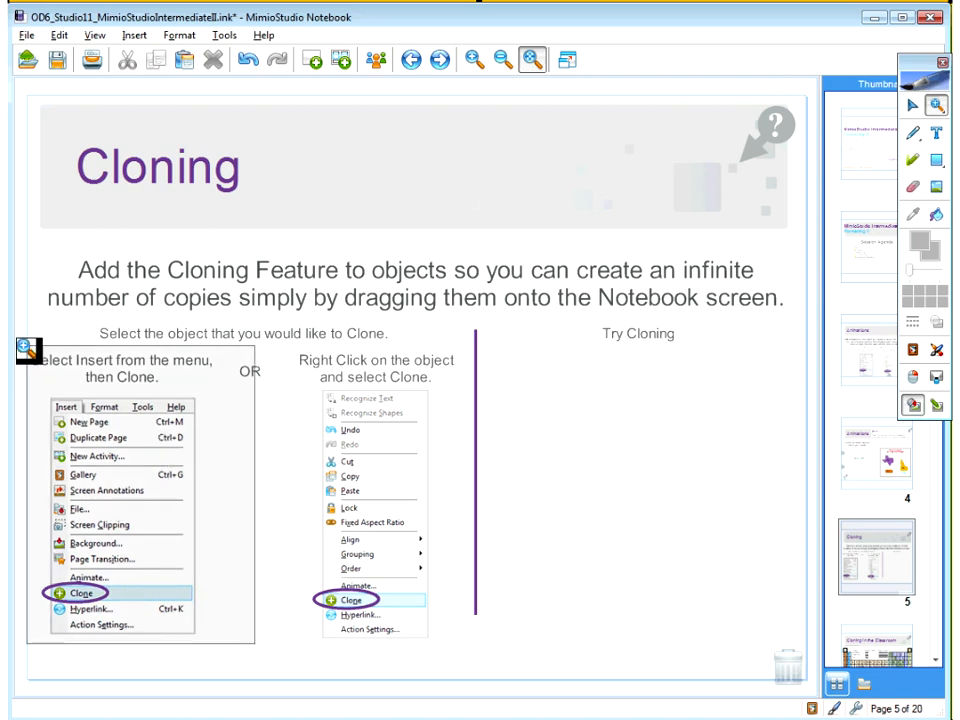
pyautogui.moveTo(27, 346); pyautogui.dragTo(27, 346)
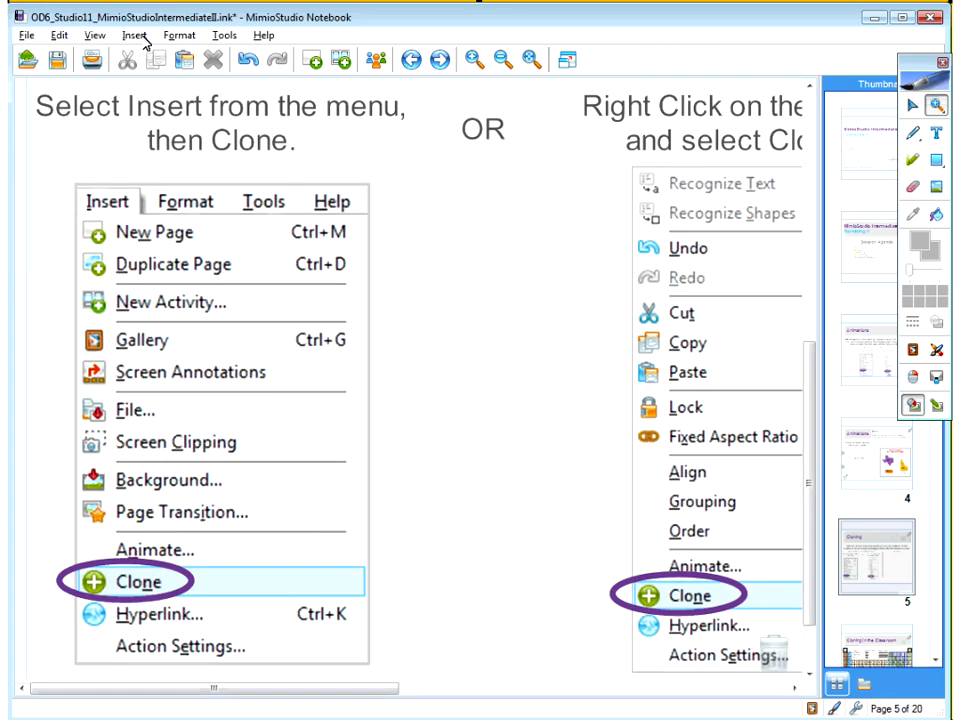
pyautogui.click(138, 36)
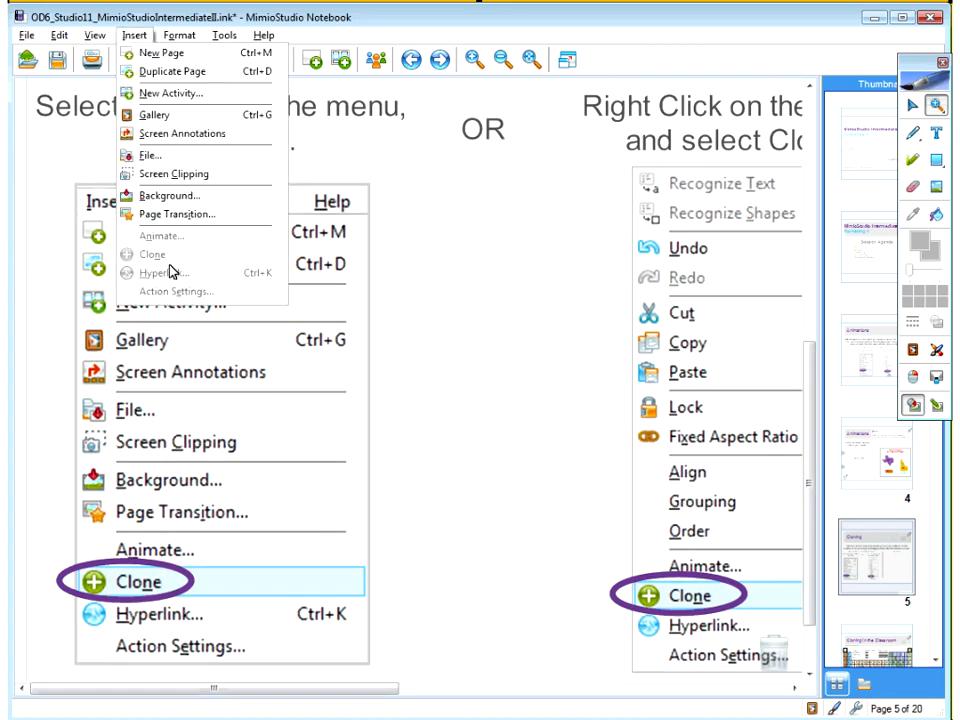
pyautogui.click(535, 64)
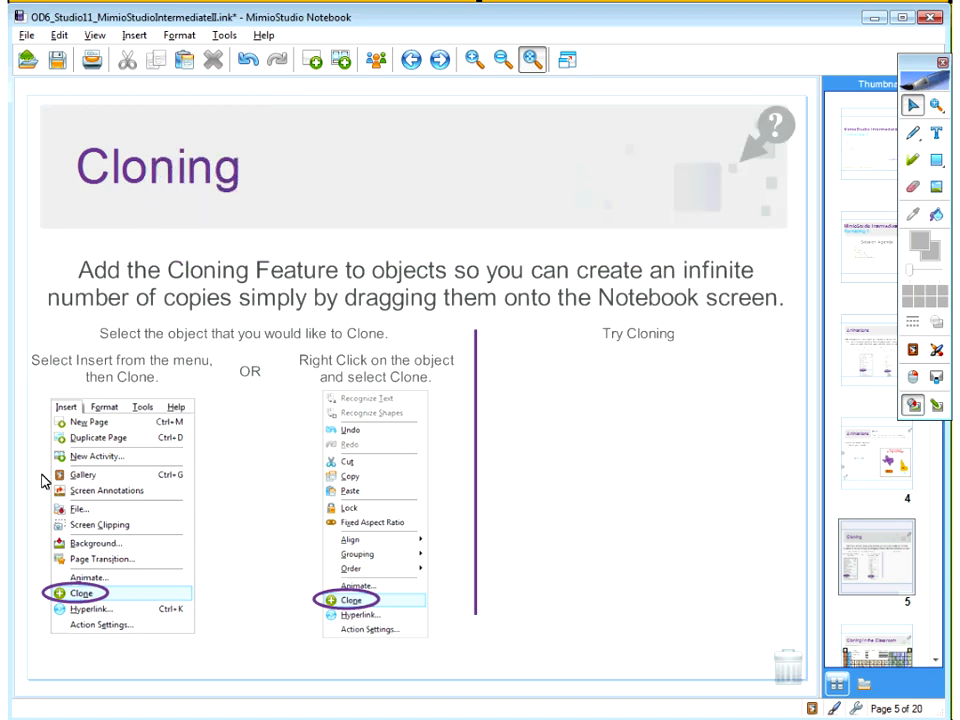
# - Search the Gallery images for "fish", place the Clownfish (Orange) under Try Cloning, and put the Gallery away
pyautogui.click(913, 349)
pyautogui.click(831, 69)
pyautogui.write('fish')
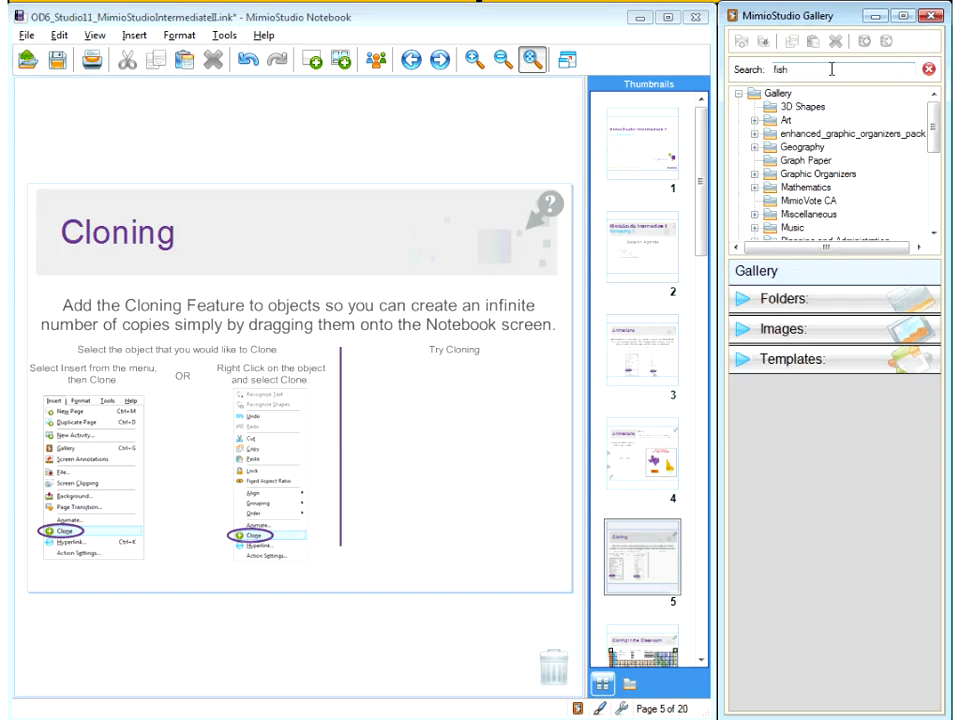
pyautogui.click(742, 329)
pyautogui.moveTo(857, 540); pyautogui.dragTo(452, 447)
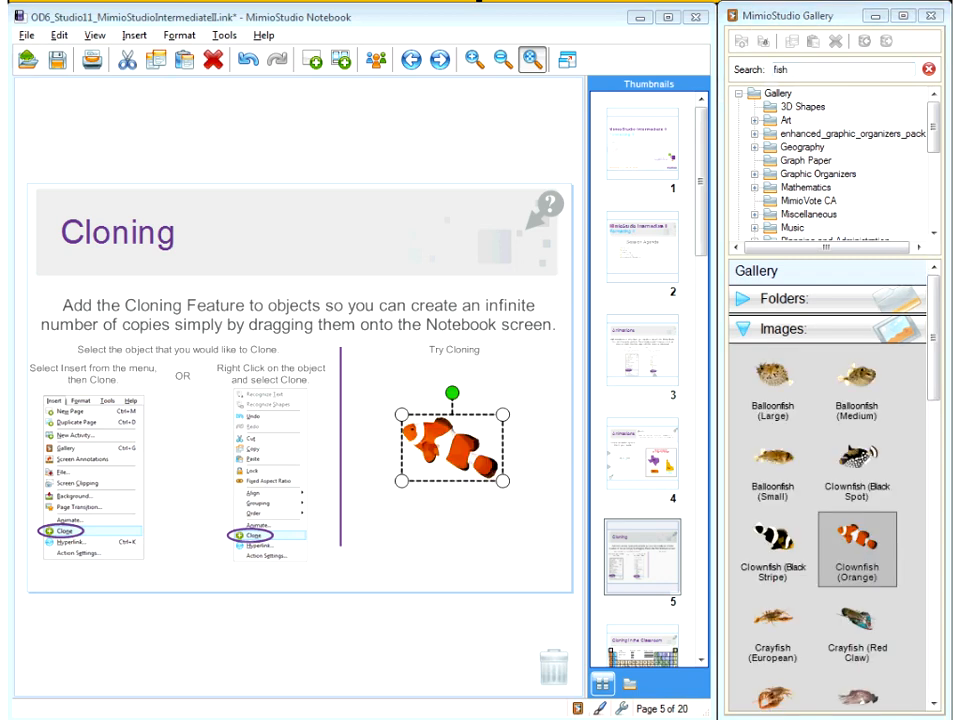
pyautogui.click(873, 17)
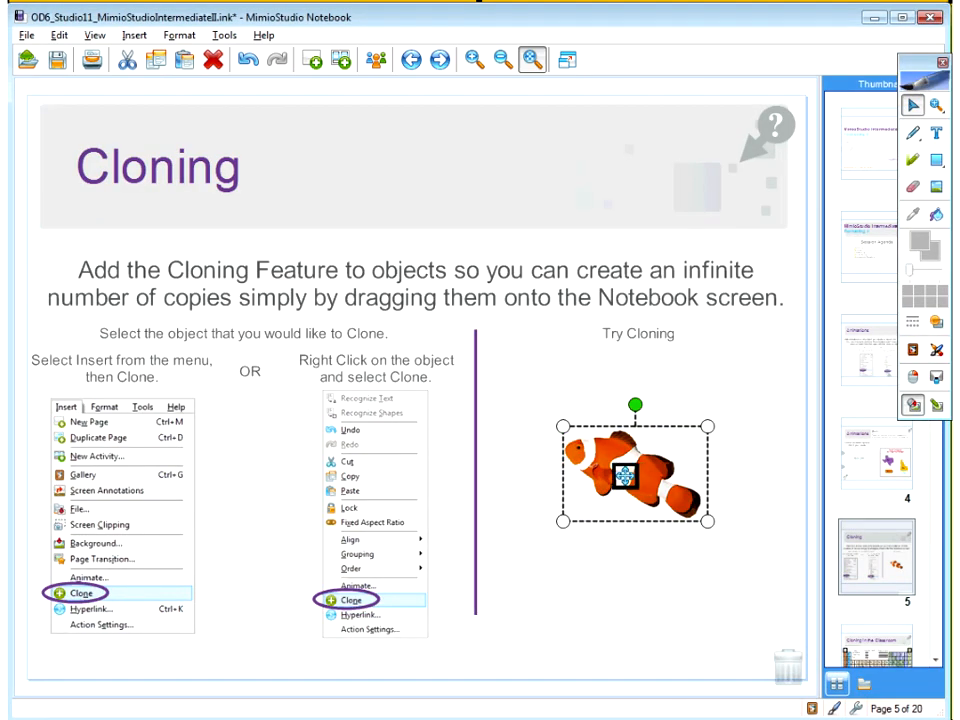
# - Apply Clone to the clownfish and pull several copies of it onto the page
pyautogui.click(134, 36)
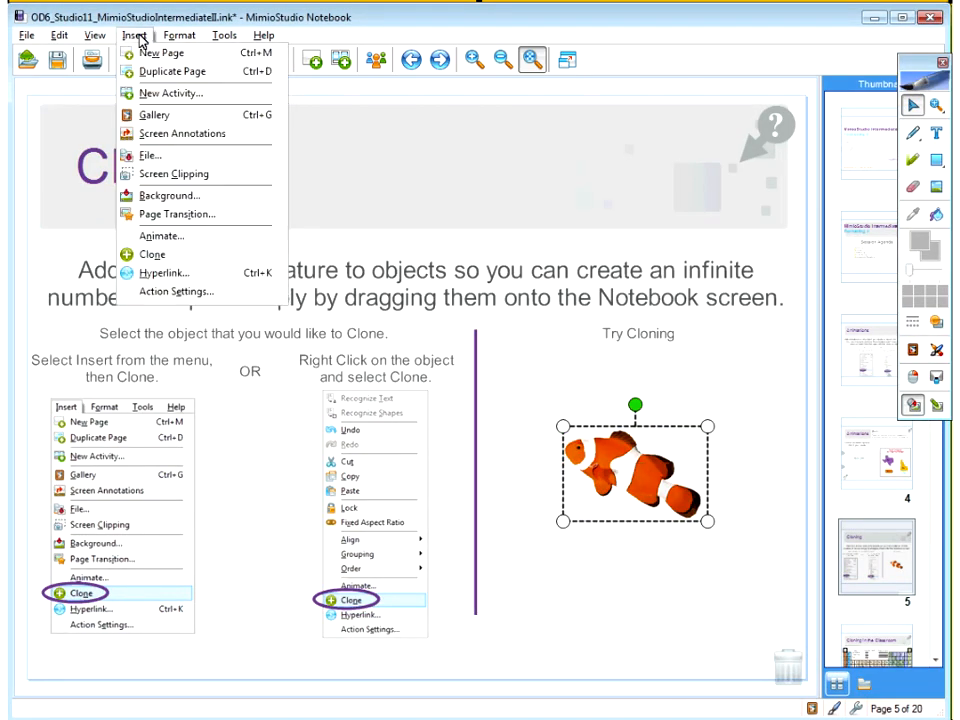
pyautogui.click(195, 259)
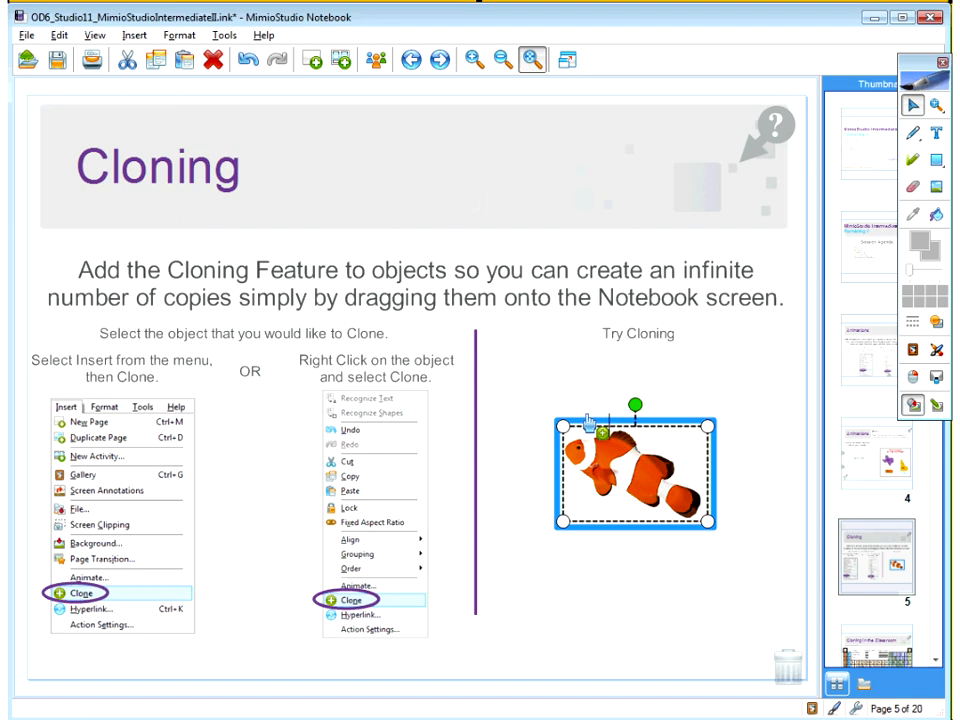
pyautogui.moveTo(590, 422)
pyautogui.mouseDown()
pyautogui.moveTo(553, 463)
pyautogui.moveTo(540, 463)
pyautogui.moveTo(648, 391)
pyautogui.mouseUp()
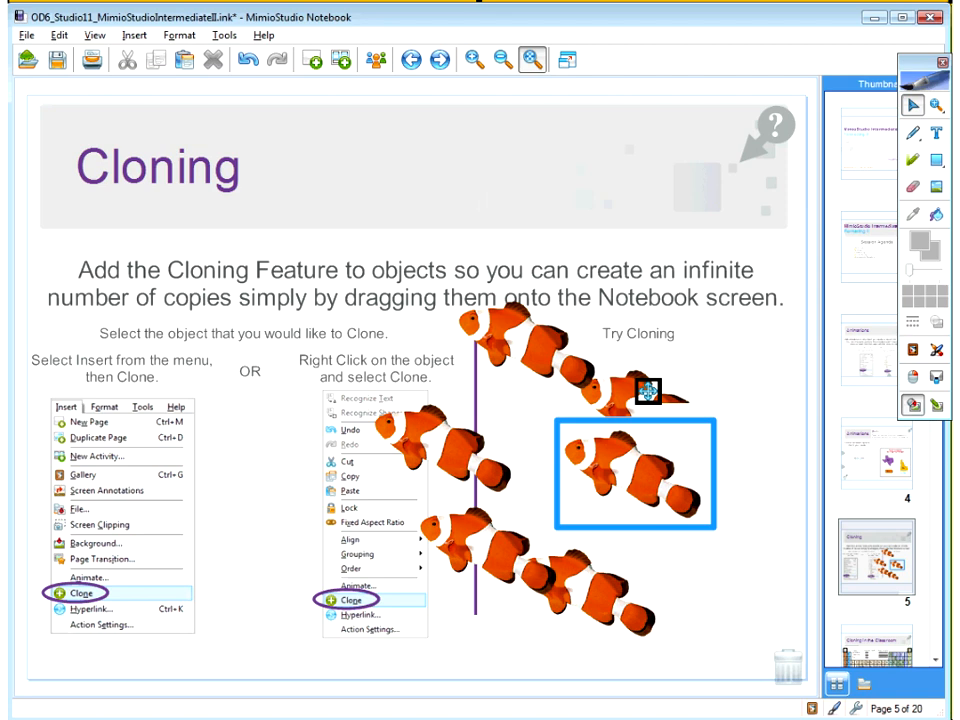
pyautogui.moveTo(648, 391); pyautogui.dragTo(450, 338)
# - Delete all the clownfish copies and shift the cloning original slightly down and to the right
pyautogui.moveTo(312, 289); pyautogui.dragTo(528, 583)
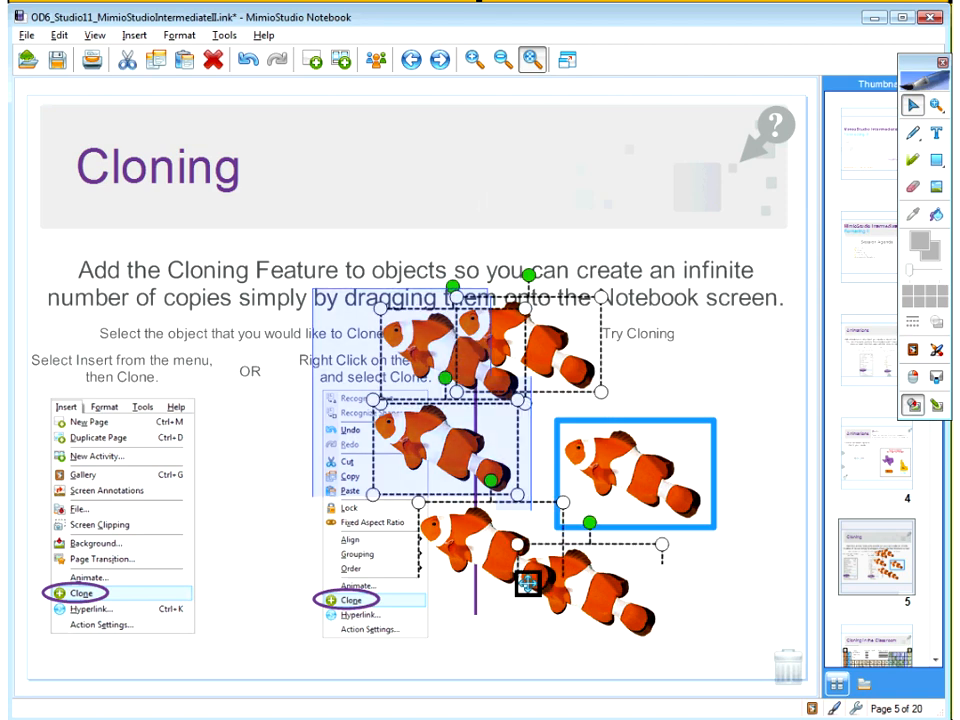
pyautogui.press('Delete')
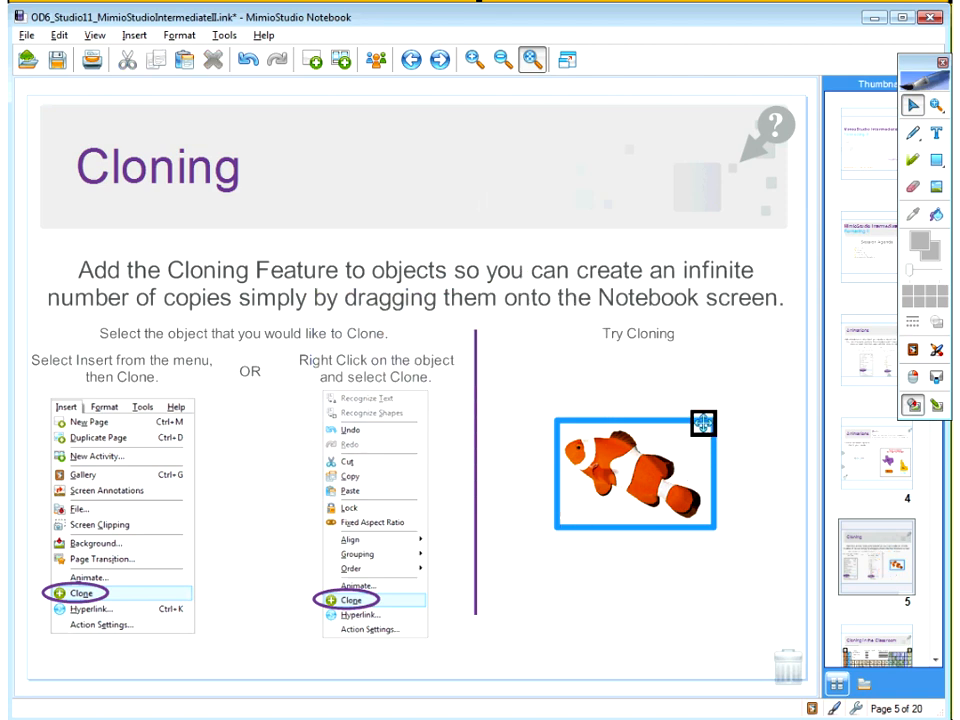
pyautogui.moveTo(715, 427); pyautogui.dragTo(743, 436)
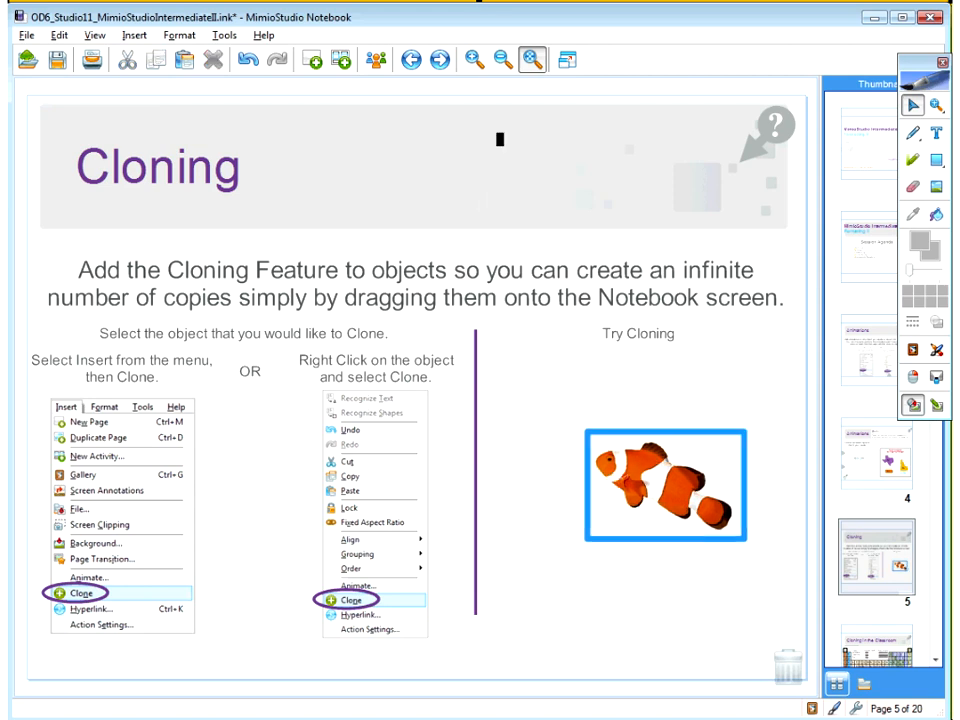
# - Lock the cloning clownfish in place and pull three copies from it toward the purple divider line
pyautogui.rightClick(703, 436)
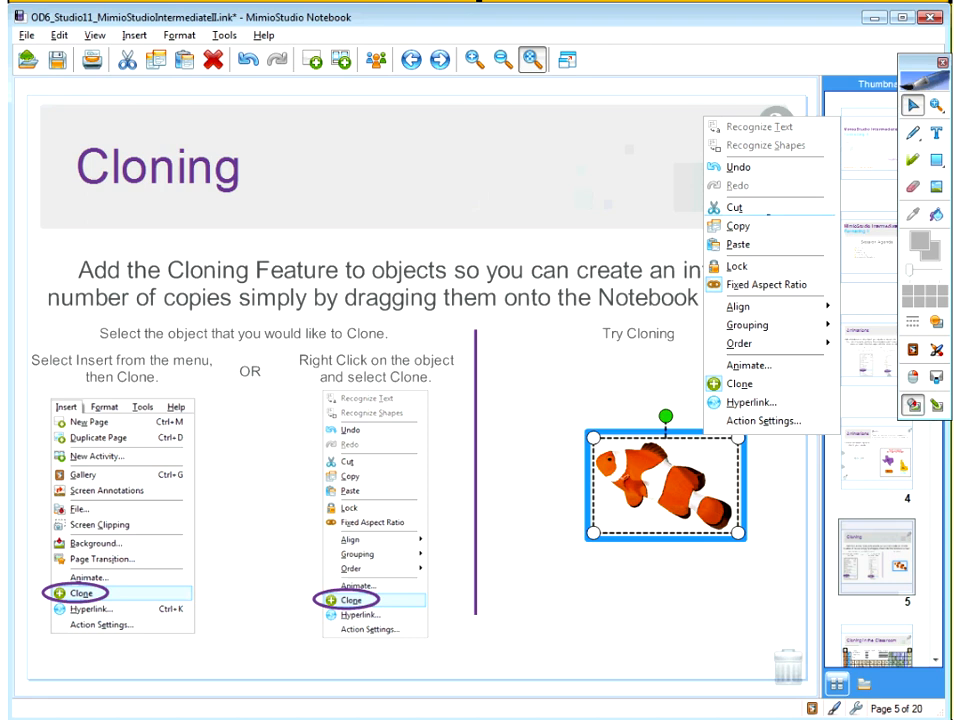
pyautogui.click(763, 267)
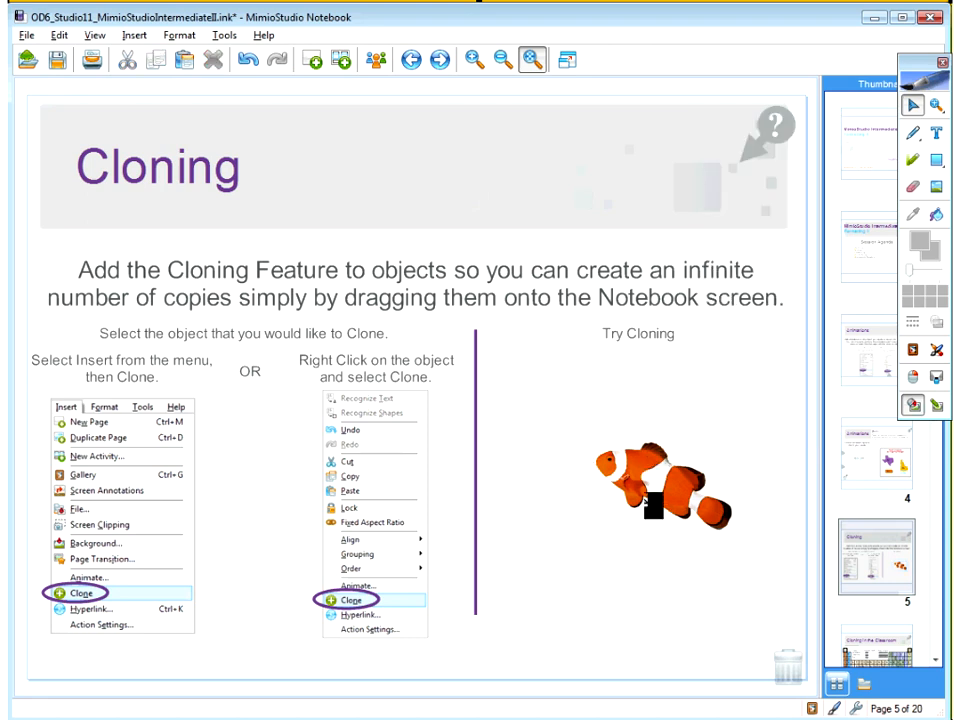
pyautogui.moveTo(617, 458); pyautogui.dragTo(456, 470)
pyautogui.moveTo(617, 458)
pyautogui.mouseDown()
pyautogui.moveTo(488, 378)
pyautogui.moveTo(423, 358)
pyautogui.mouseUp()
pyautogui.moveTo(617, 458); pyautogui.dragTo(481, 502)
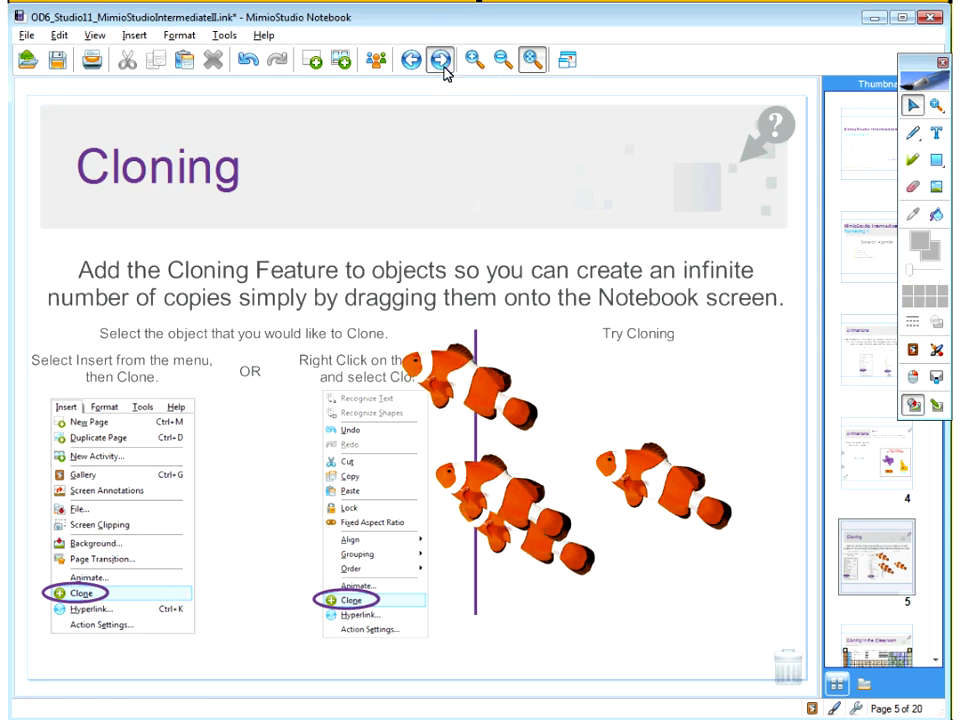
# - Page ahead to Hyperlinking and examine its enlarged Action Settings illustration, restoring the full-page view
pyautogui.click(440, 60)
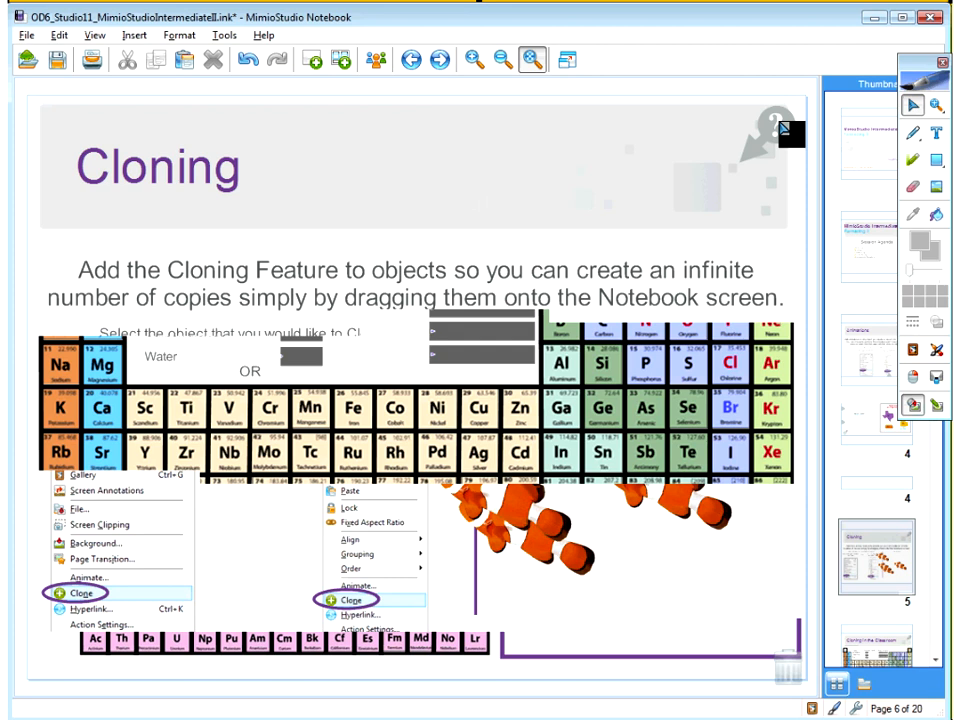
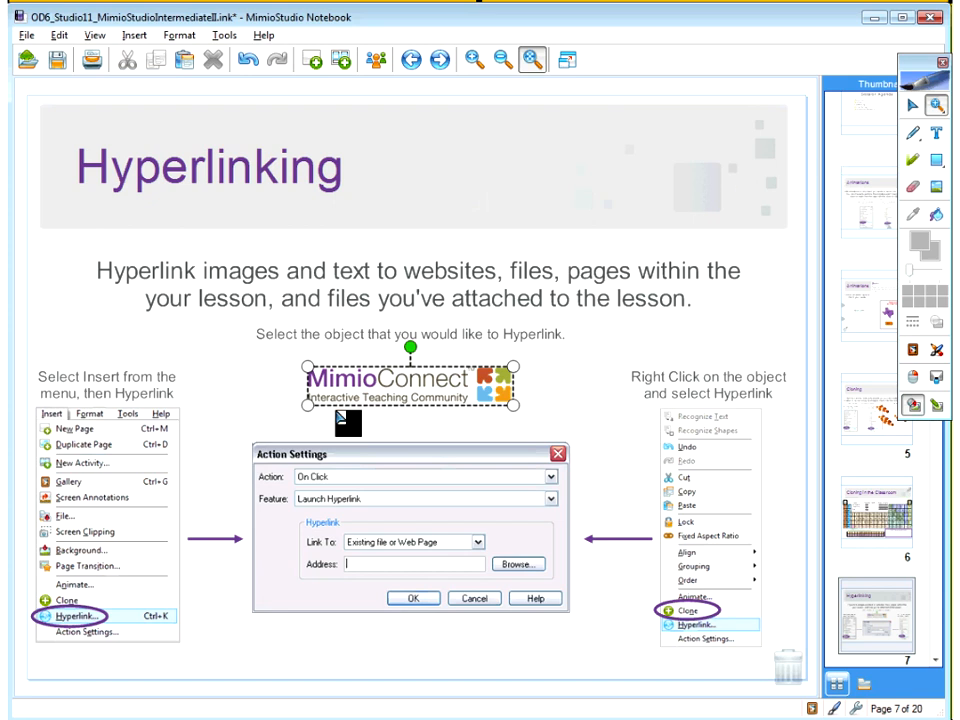
pyautogui.moveTo(219, 663); pyautogui.dragTo(138, 500)
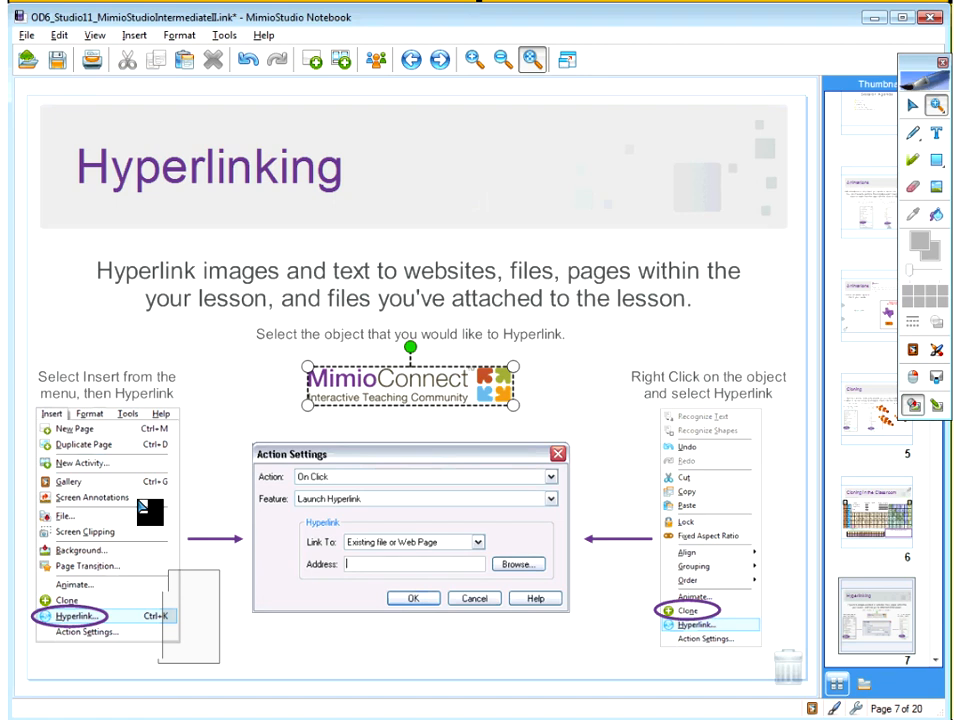
pyautogui.moveTo(590, 353); pyautogui.dragTo(799, 675)
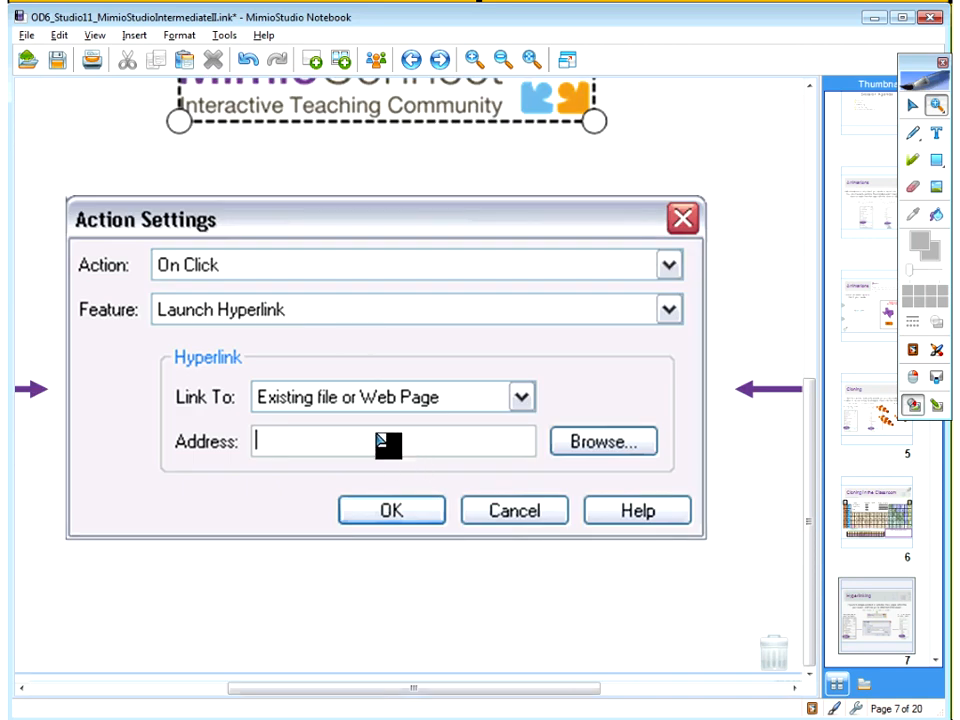
pyautogui.click(531, 59)
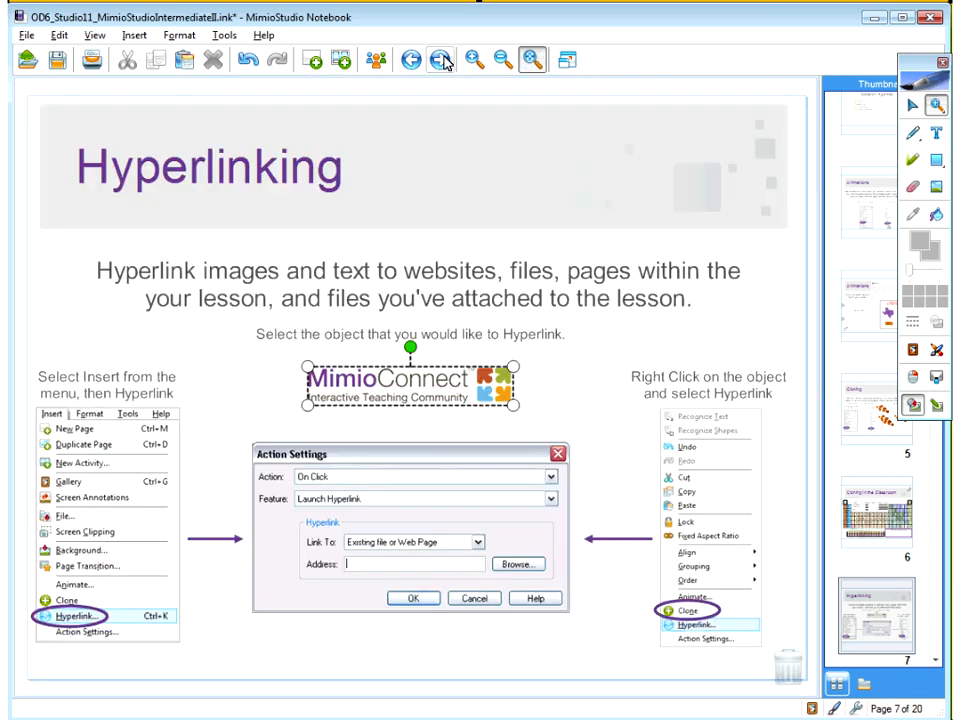
# - Page through Hyperlink Options to Practice Hyperlinking, then view the Objective box and hide it again
pyautogui.click(441, 60)
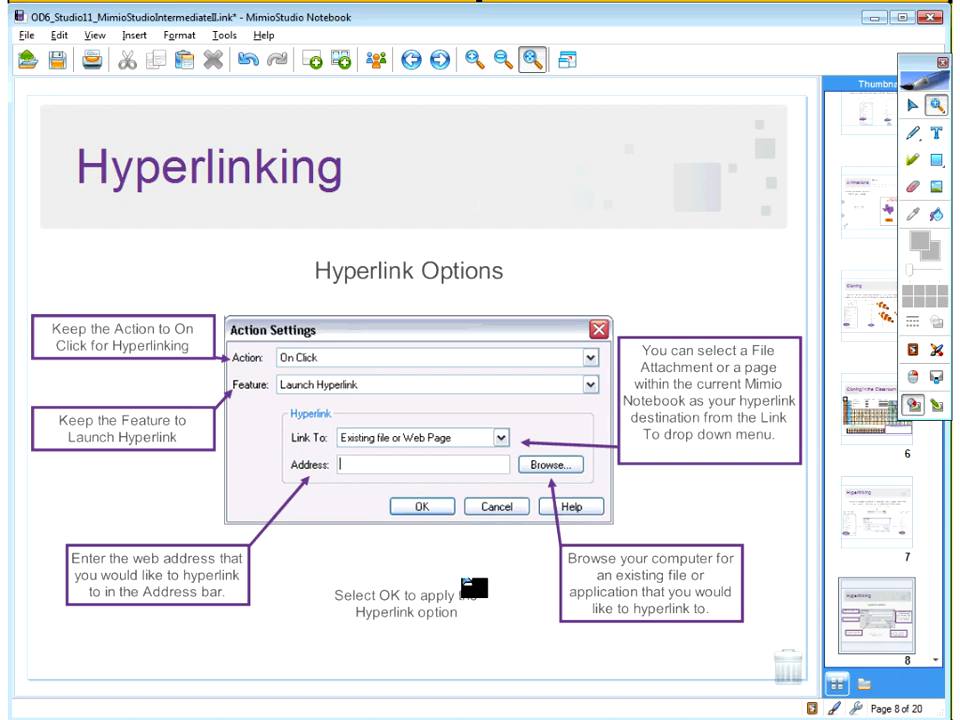
pyautogui.click(439, 61)
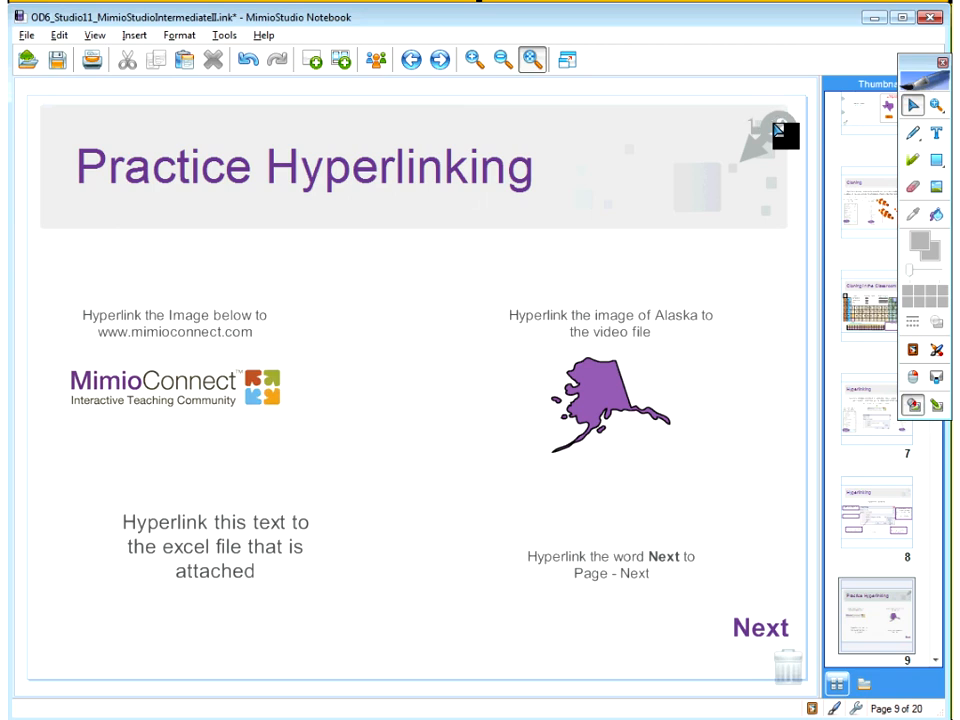
pyautogui.click(776, 128)
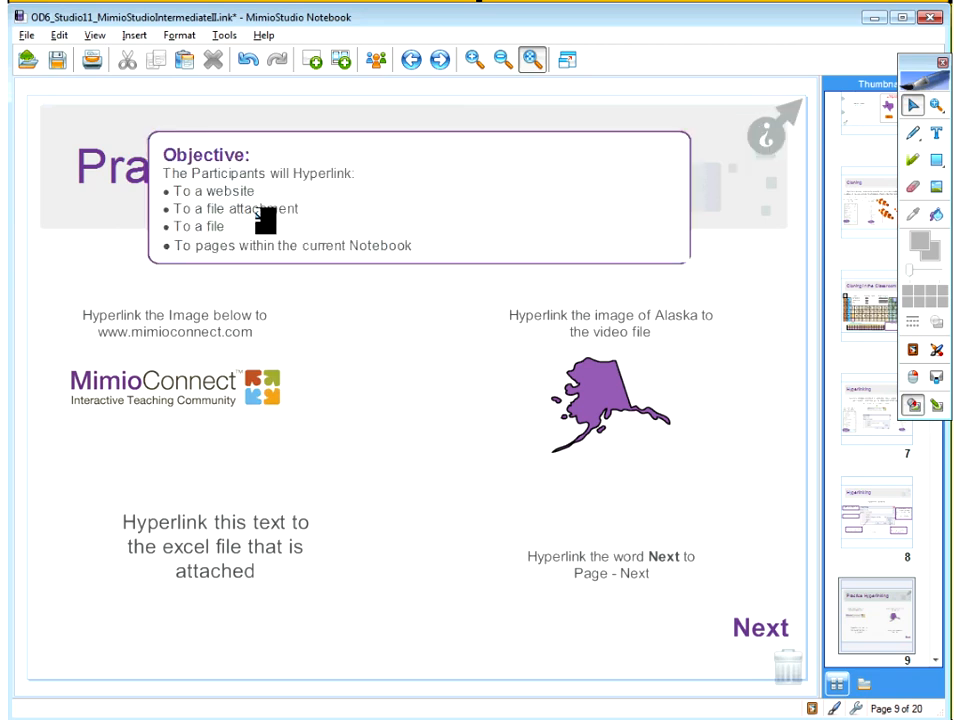
pyautogui.click(433, 214)
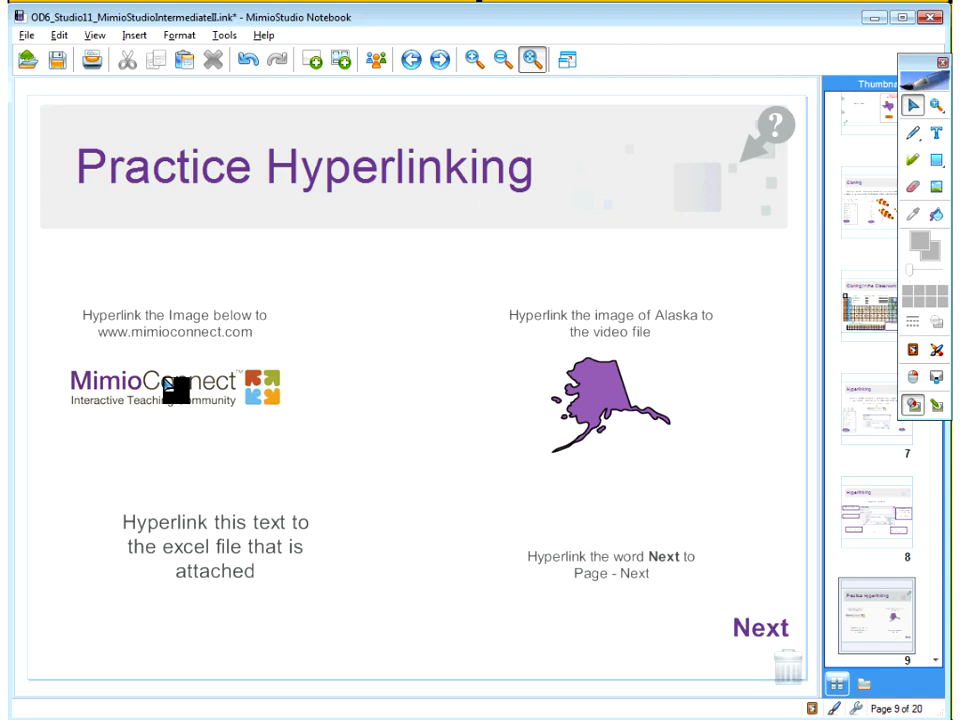
pyautogui.click(170, 388)
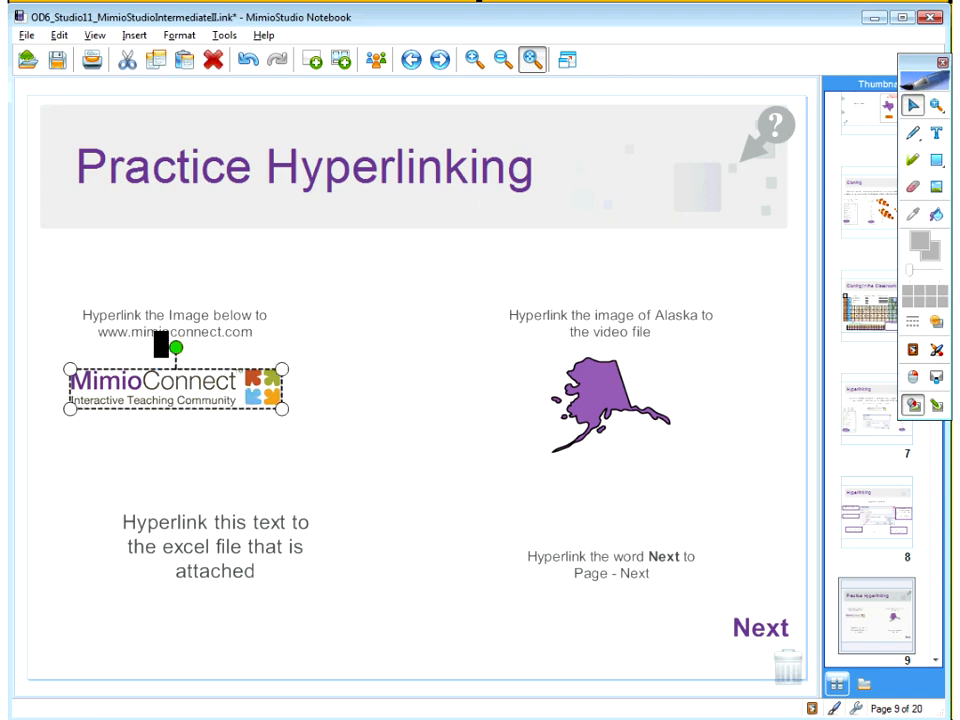
pyautogui.rightClick(173, 390)
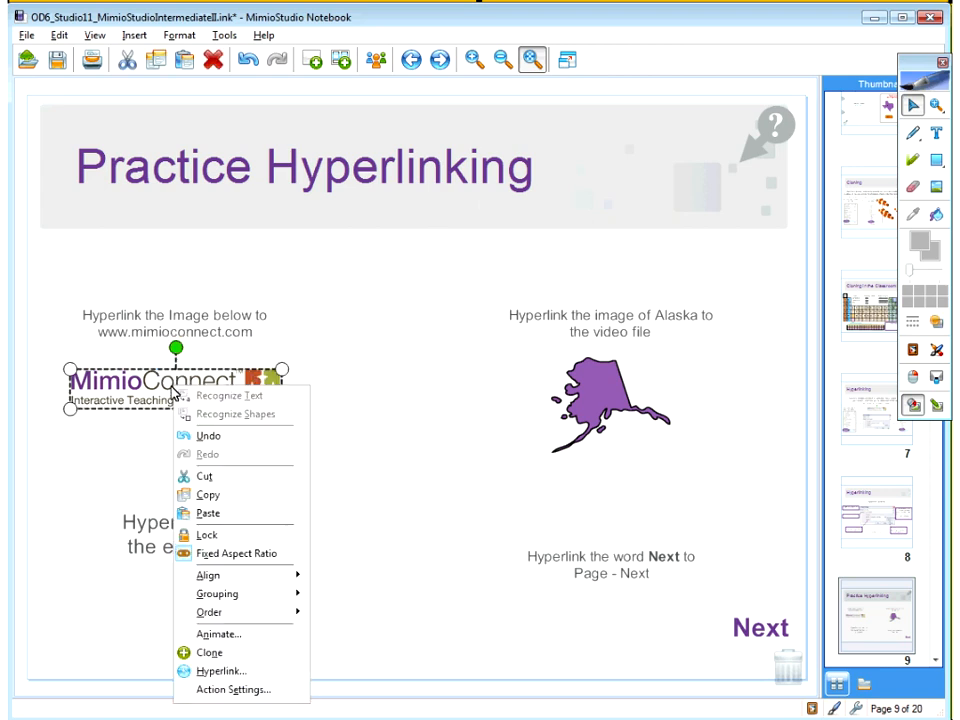
pyautogui.click(228, 670)
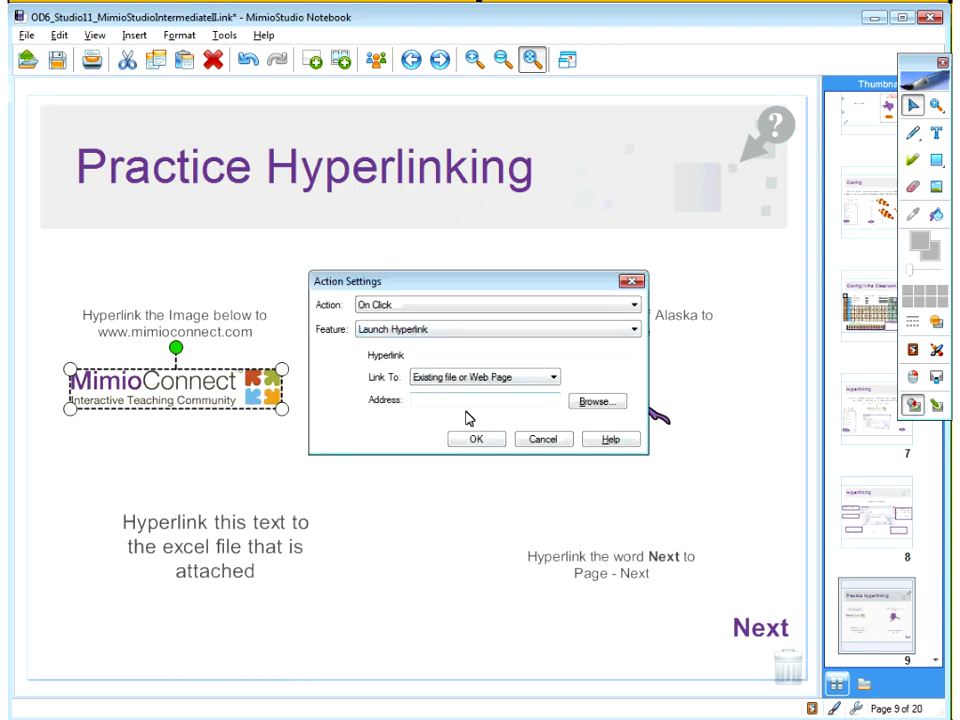
pyautogui.write('www.mimioconnect.com')
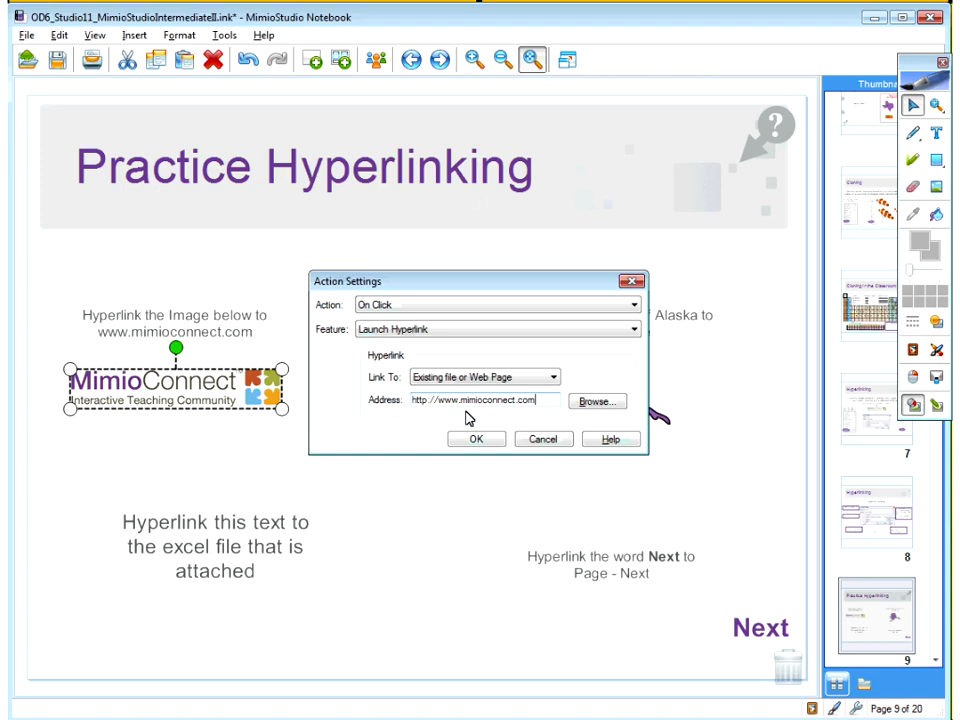
pyautogui.click(477, 441)
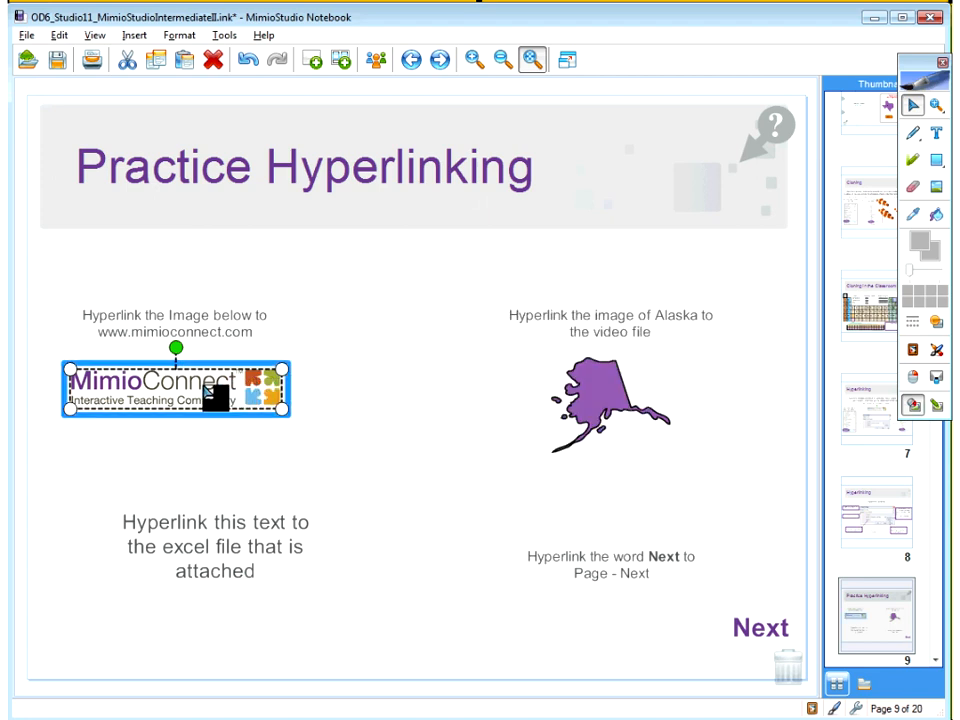
pyautogui.click(213, 394)
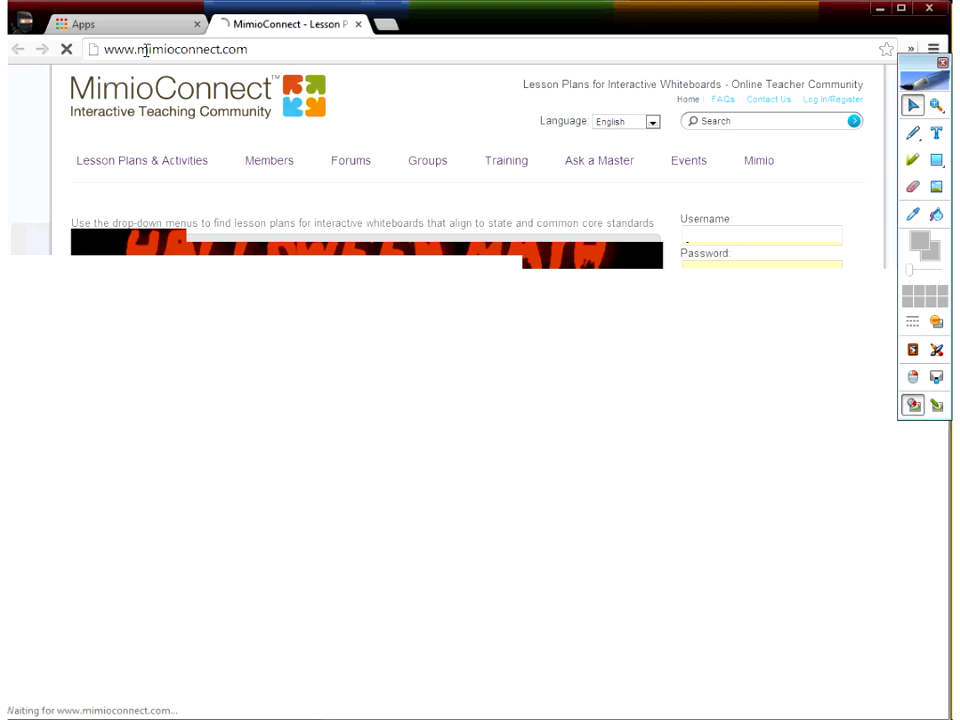
pyautogui.click(880, 8)
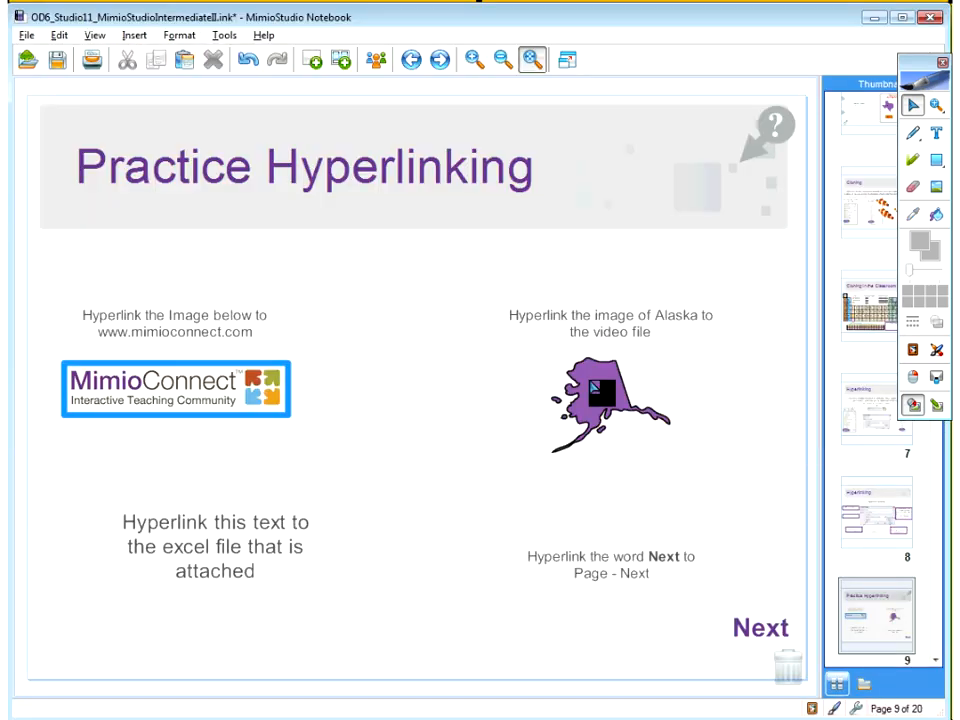
# - Hyperlink the Alaska image to the Alaska video_nosound file in the 6_Intermediate II folder and test the link
pyautogui.click(595, 389)
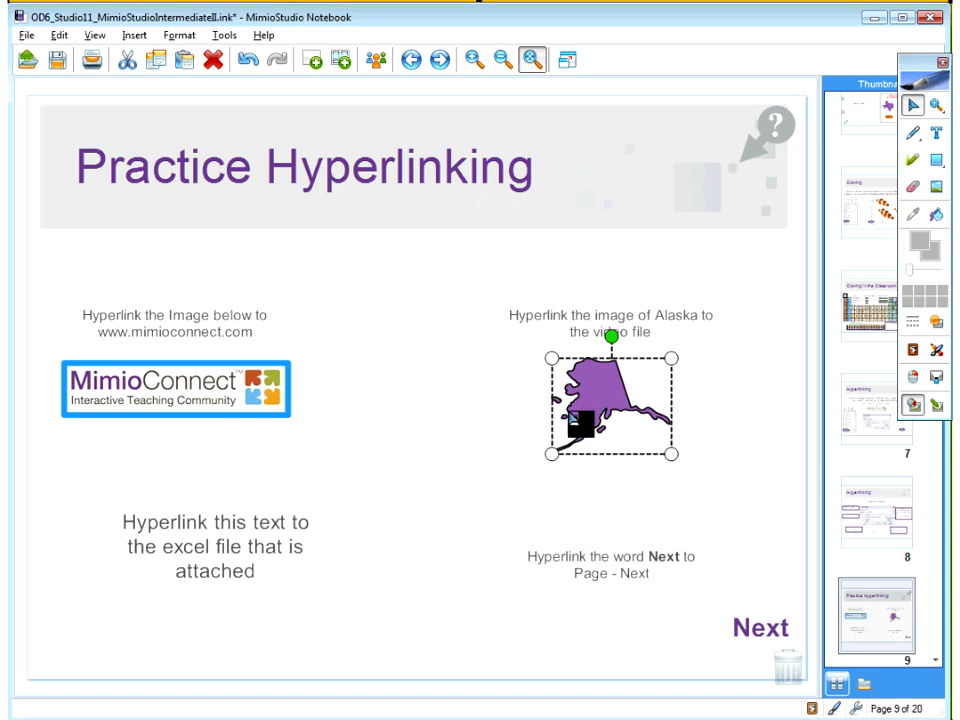
pyautogui.rightClick(602, 402)
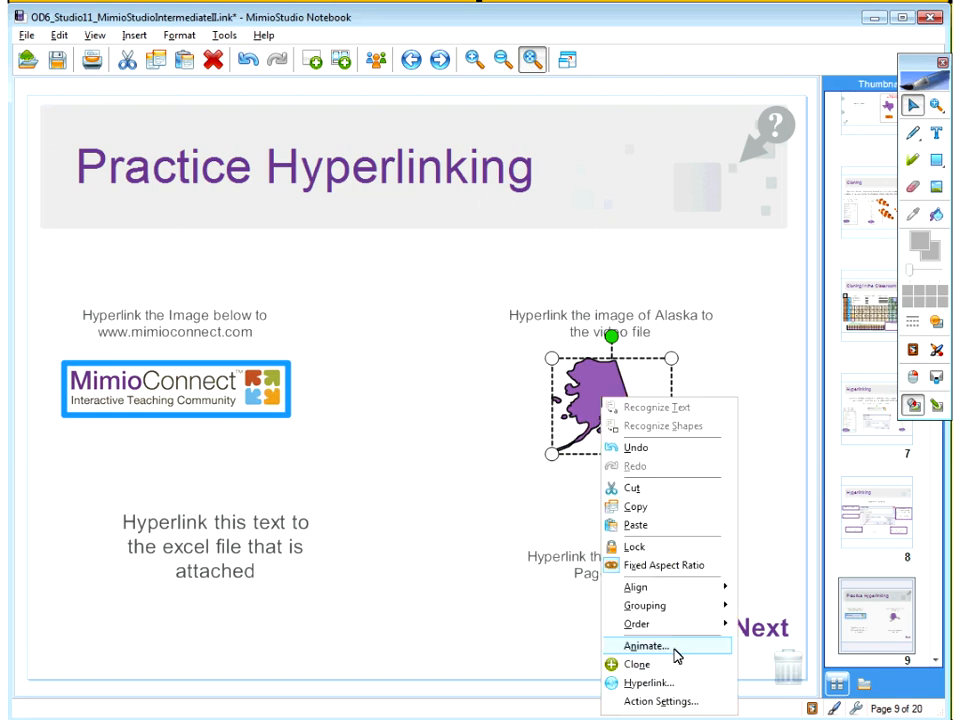
pyautogui.click(671, 683)
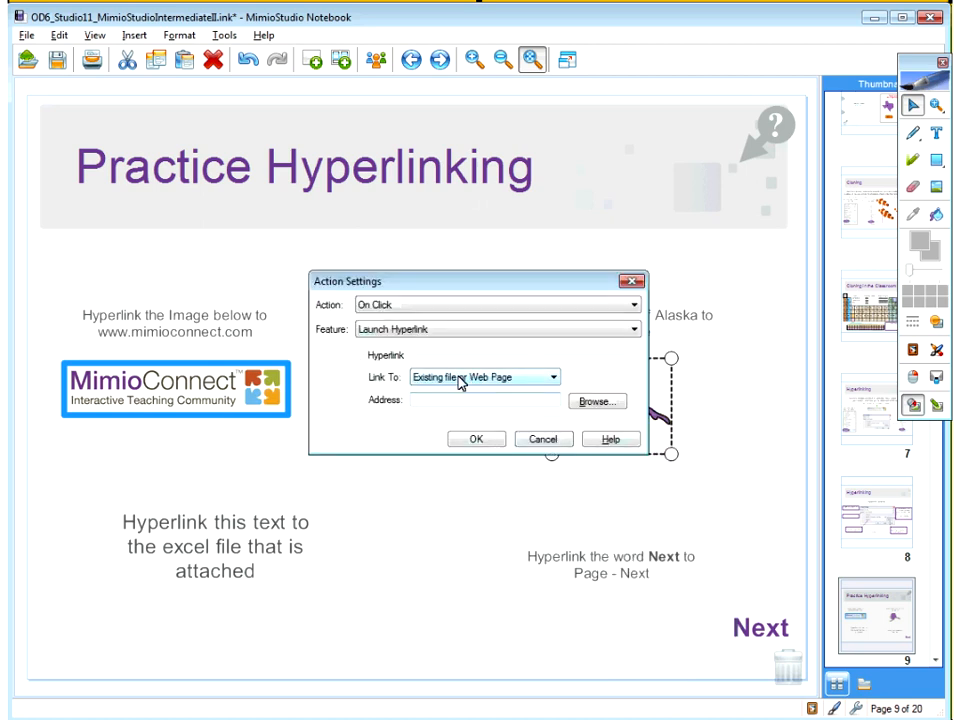
pyautogui.click(593, 402)
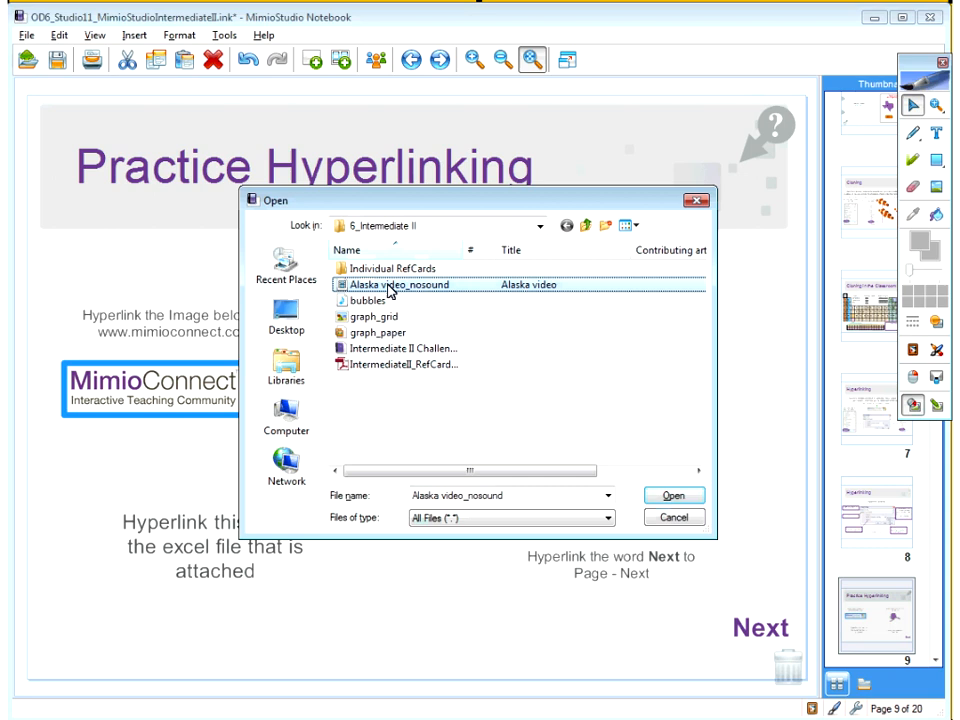
pyautogui.doubleClick(390, 289)
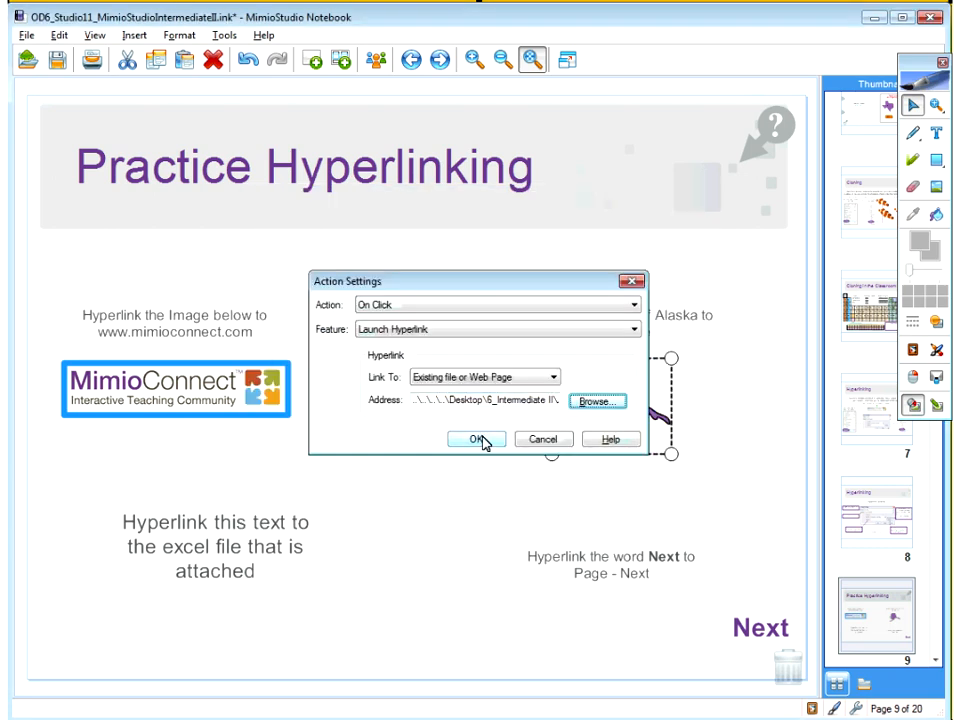
pyautogui.click(478, 440)
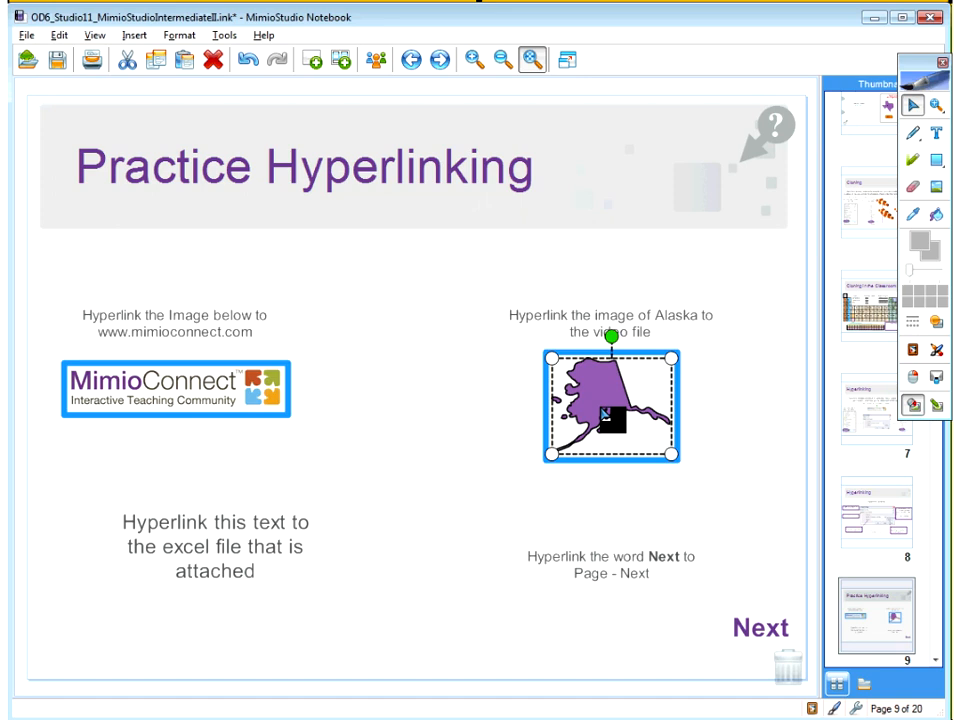
pyautogui.click(610, 418)
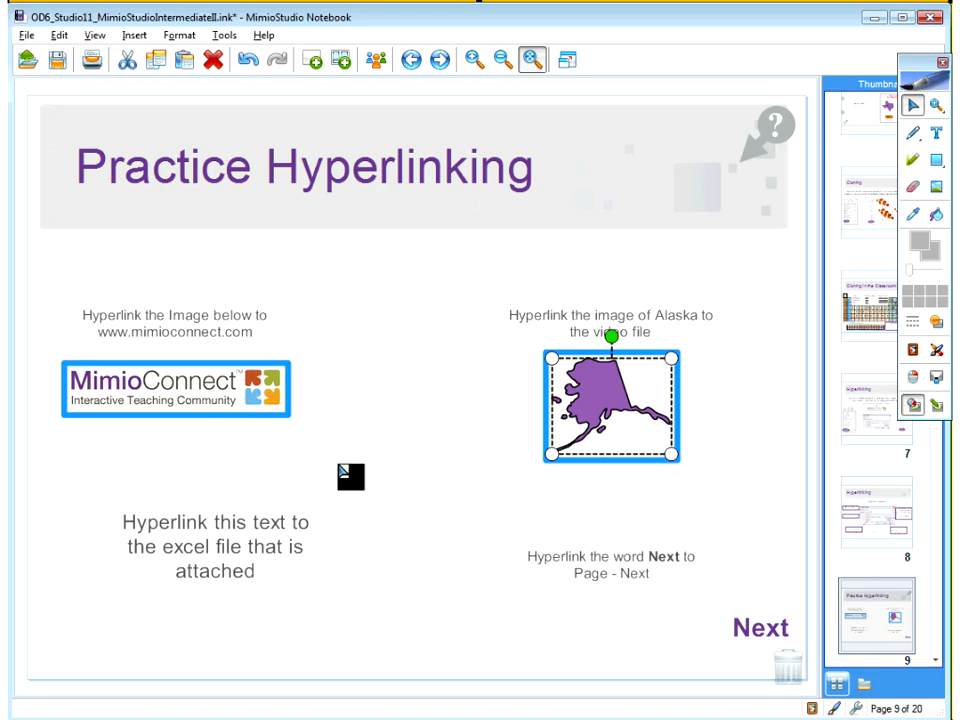
# - Hyperlink the Excel instruction text to the attachment math burger fat data mac compatible.xls, test the link, and close the workbook
pyautogui.click(212, 546)
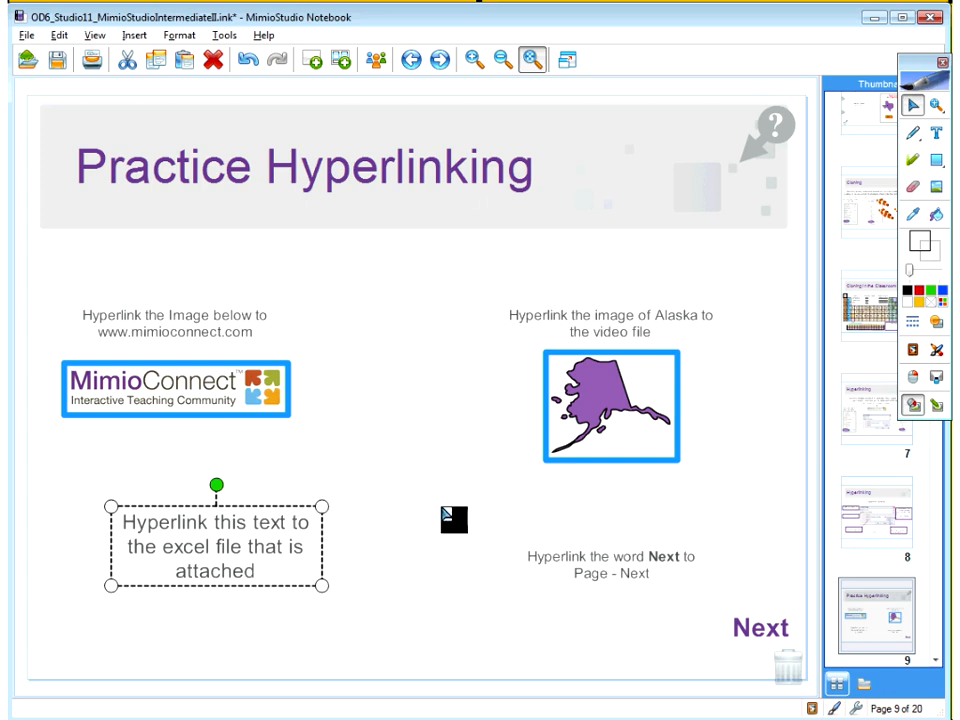
pyautogui.rightClick(234, 542)
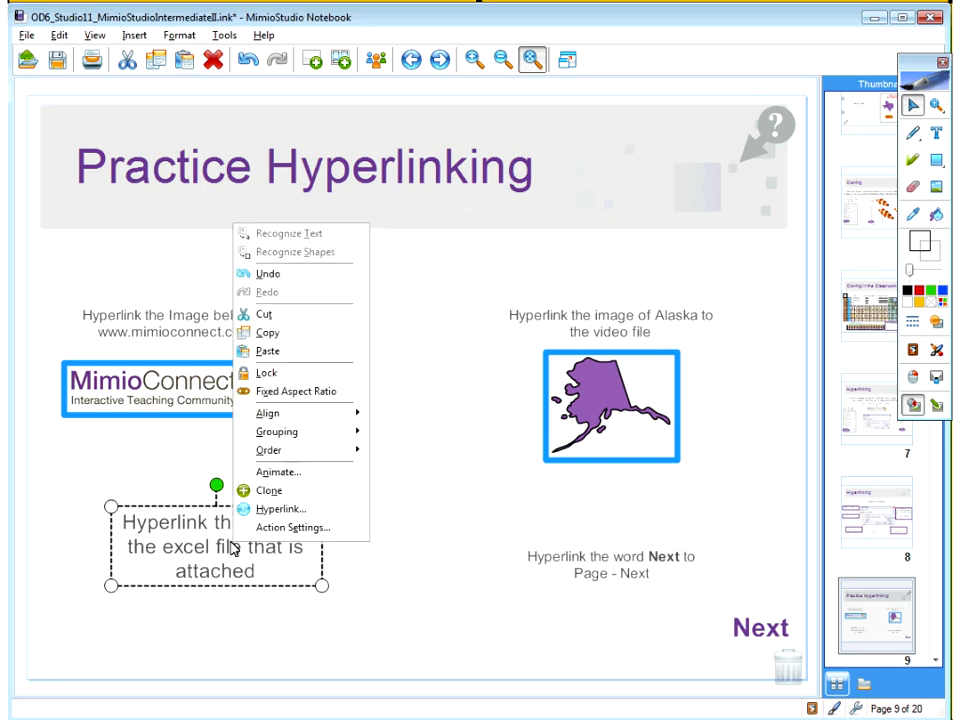
pyautogui.click(303, 509)
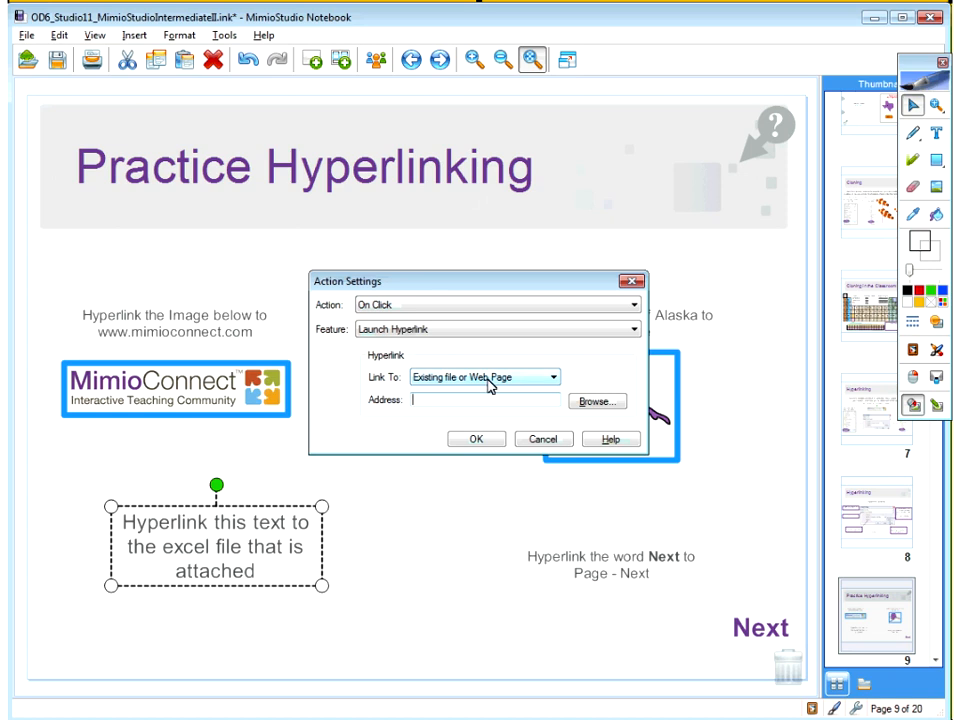
pyautogui.click(489, 386)
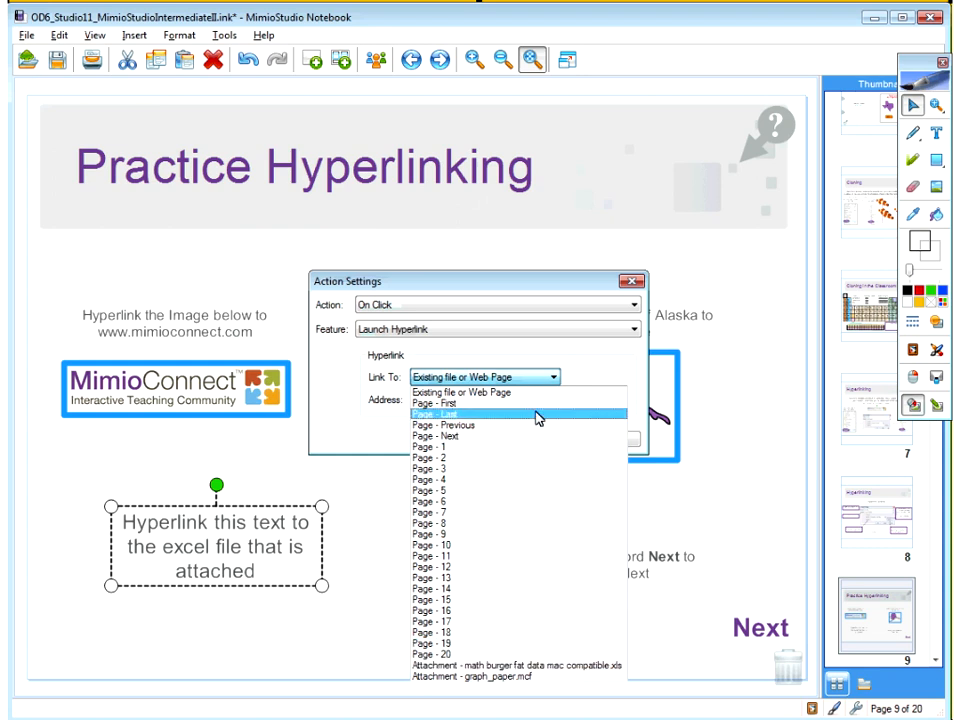
pyautogui.click(572, 665)
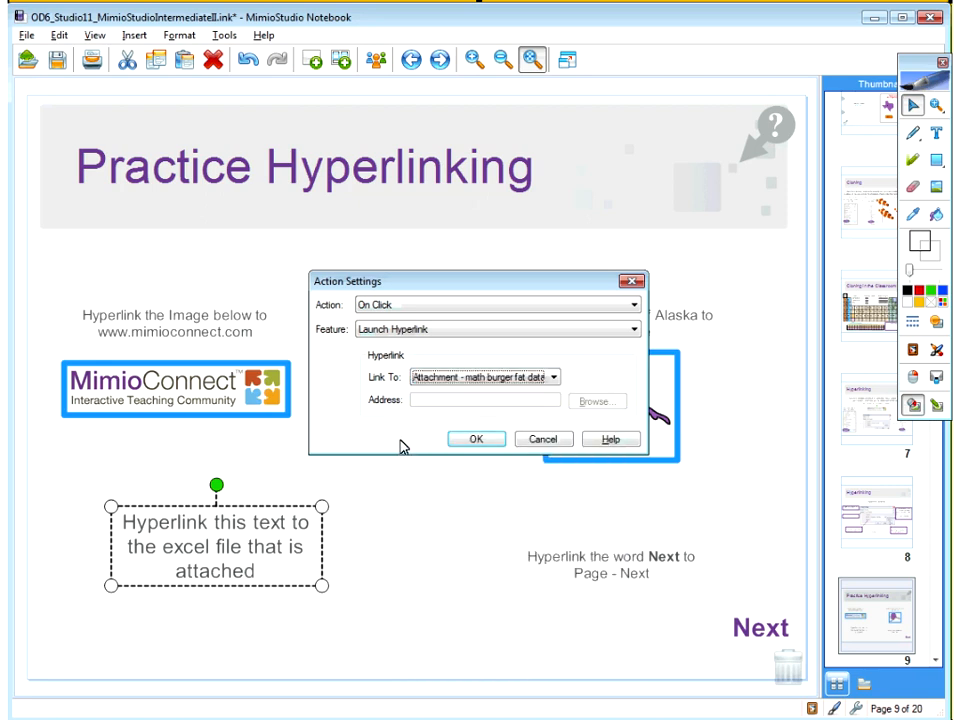
pyautogui.click(480, 440)
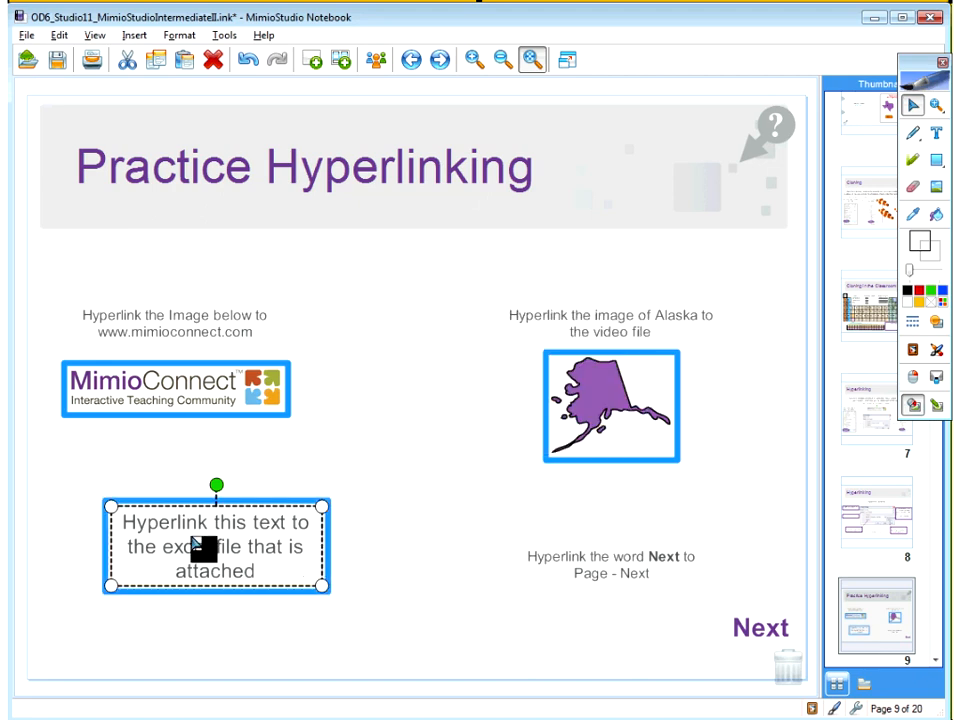
pyautogui.click(278, 540)
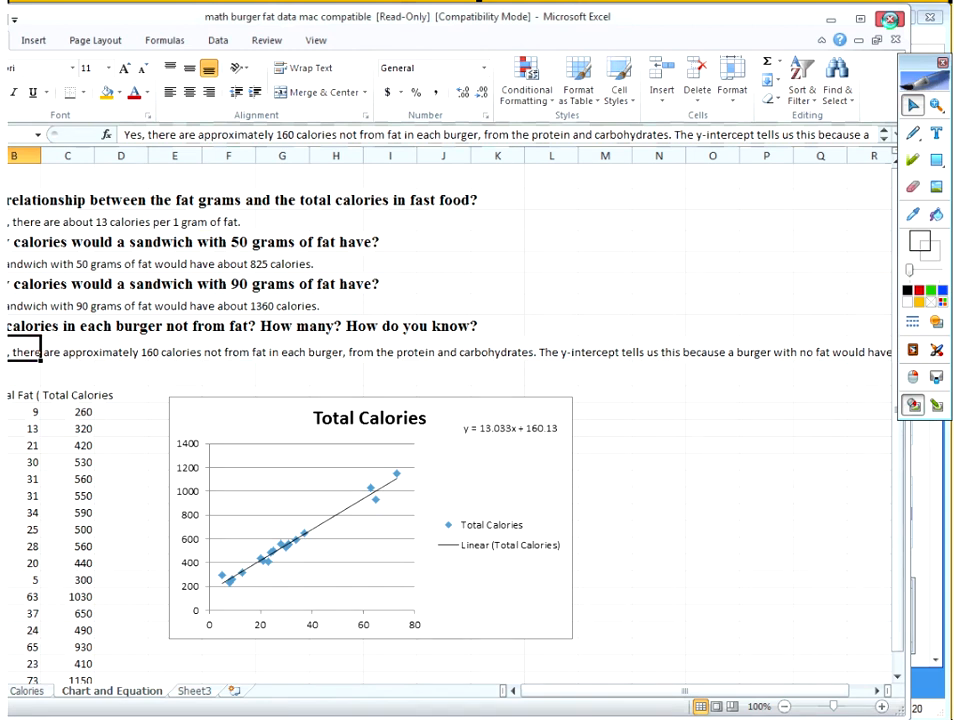
pyautogui.click(889, 19)
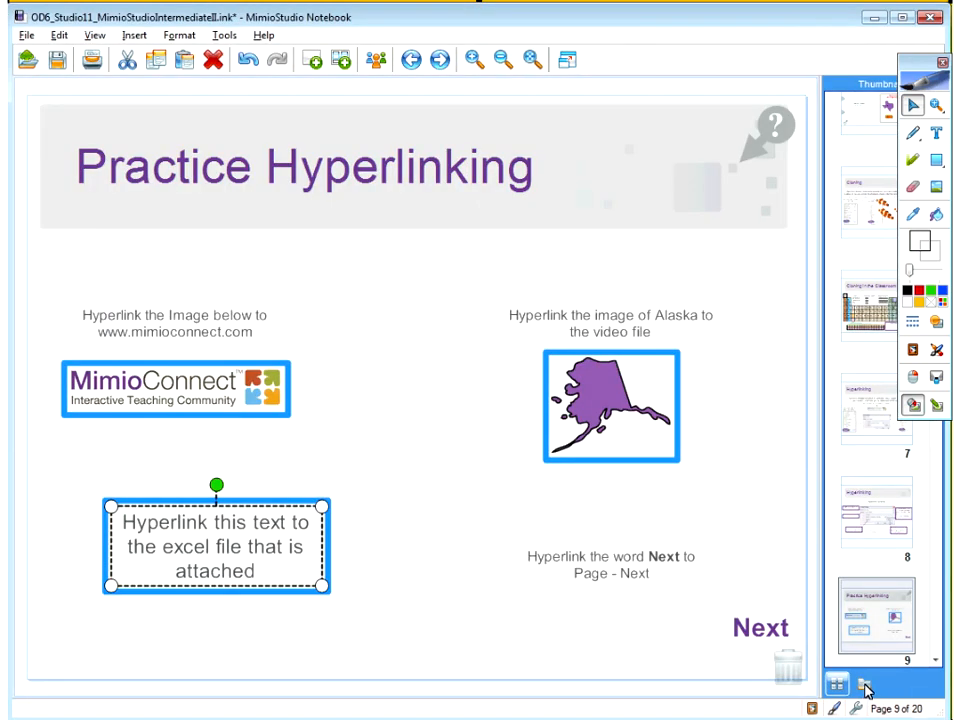
# - View the notebook's file attachments unobstructed, try bringing the math burger workbook onto the page, and restore the page thumbnails
pyautogui.click(865, 686)
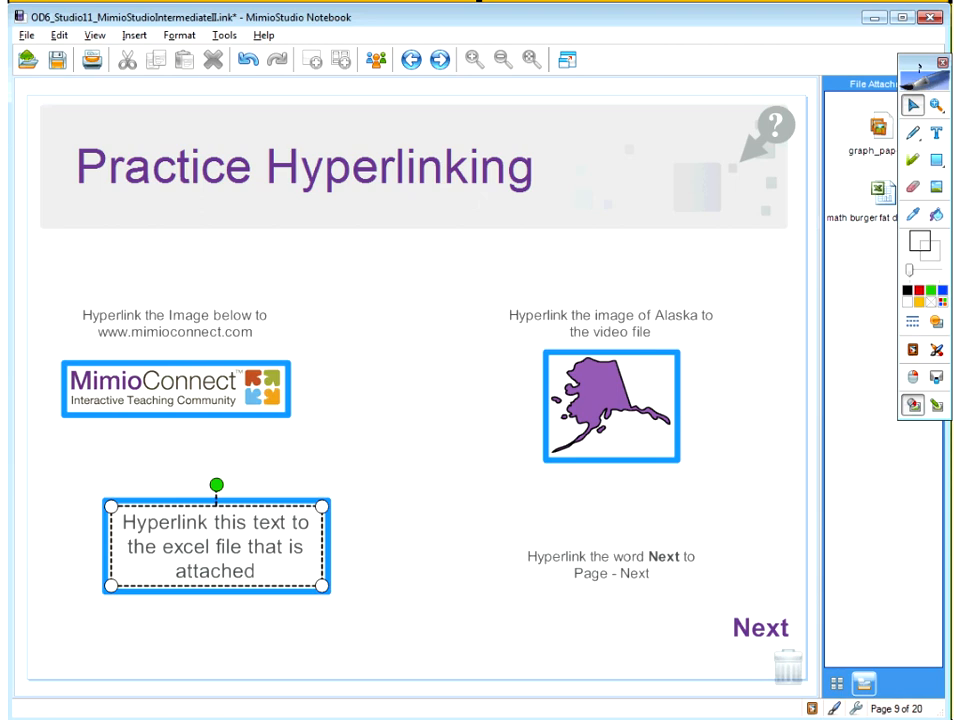
pyautogui.moveTo(918, 67); pyautogui.dragTo(541, 16)
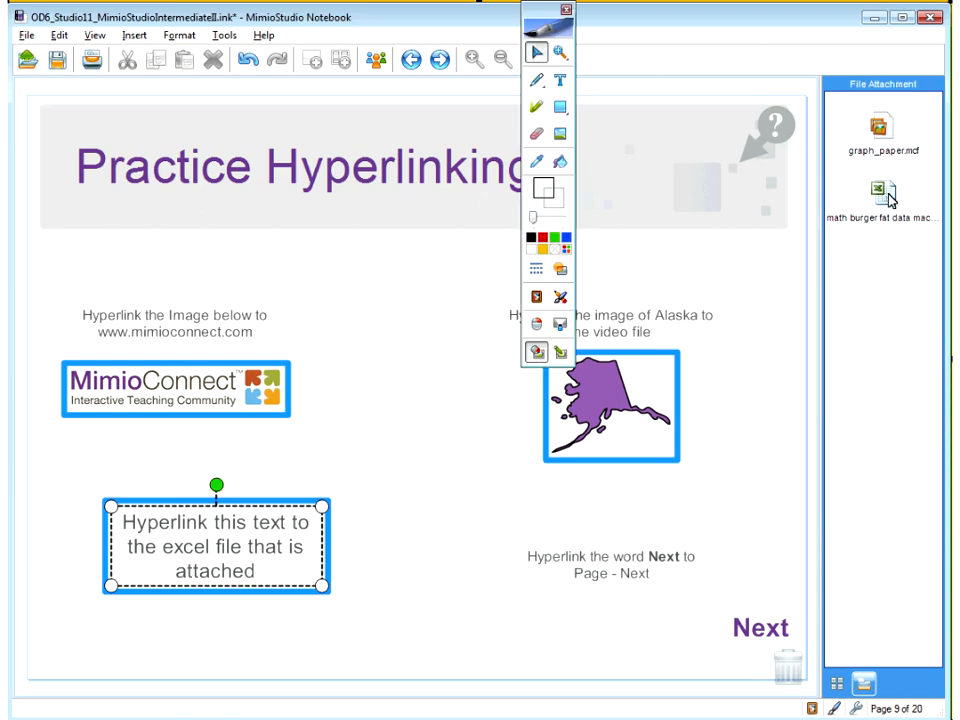
pyautogui.moveTo(888, 198); pyautogui.dragTo(521, 370)
pyautogui.moveTo(544, 17)
pyautogui.mouseDown()
pyautogui.moveTo(362, 36)
pyautogui.moveTo(20, 30)
pyautogui.mouseUp()
pyautogui.moveTo(878, 195); pyautogui.dragTo(363, 520)
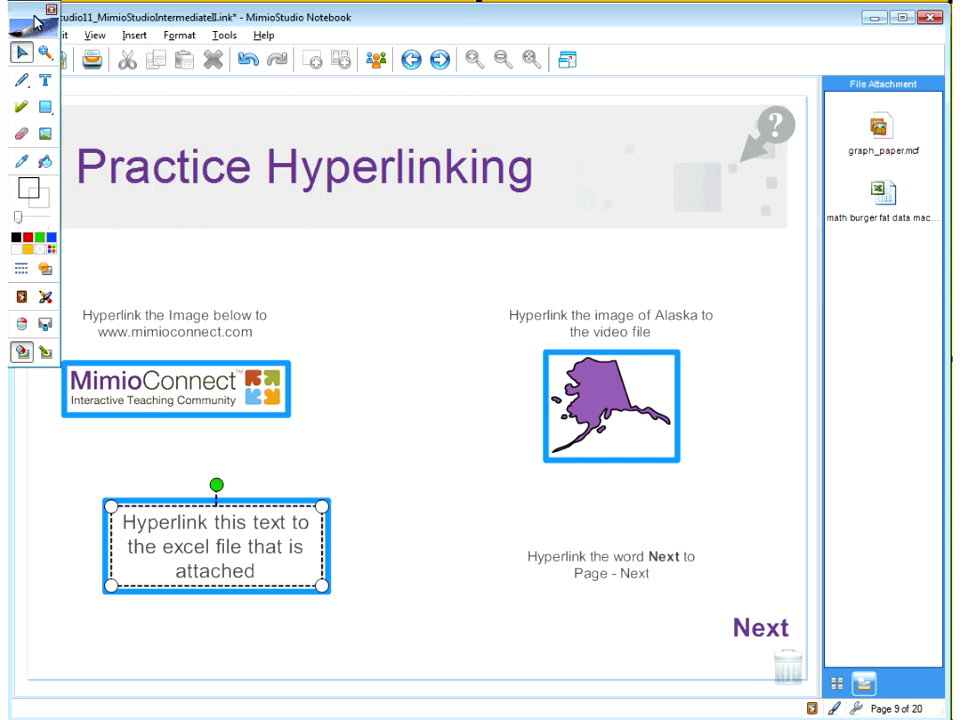
pyautogui.moveTo(36, 22); pyautogui.dragTo(927, 22)
pyautogui.click(838, 684)
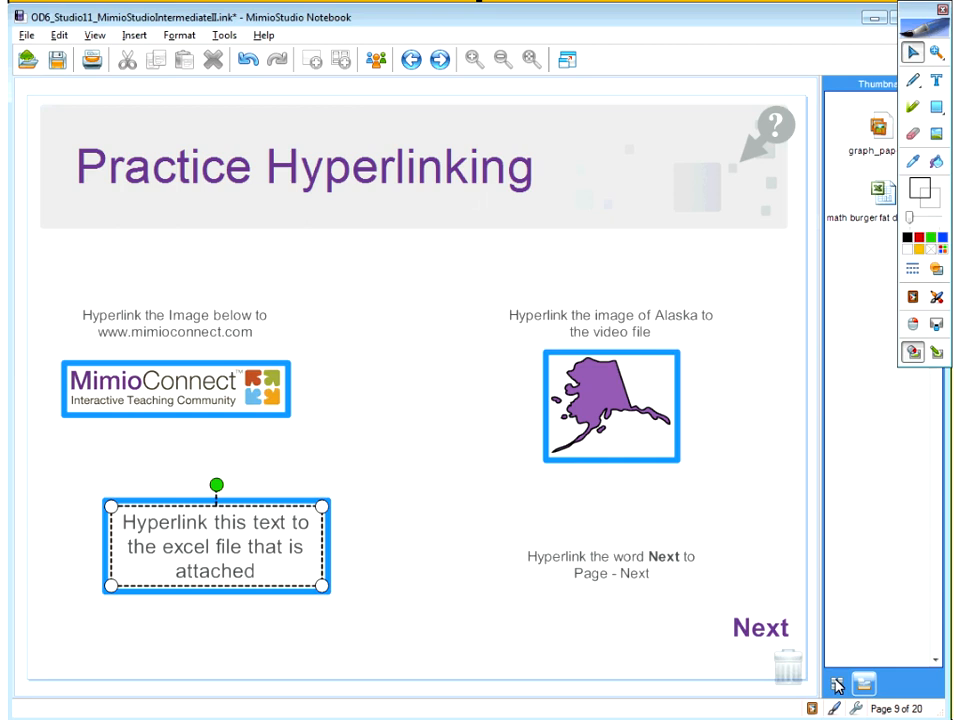
# - Hyperlink the word Next to Page - Next and follow the link to the Action Settings page
pyautogui.click(630, 569)
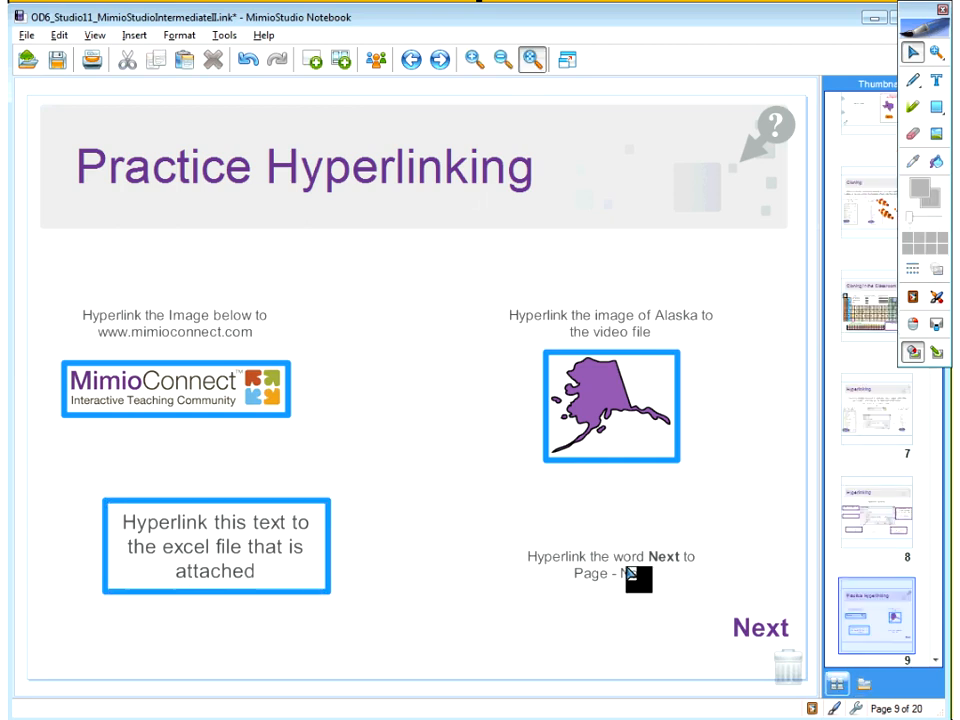
pyautogui.click(758, 632)
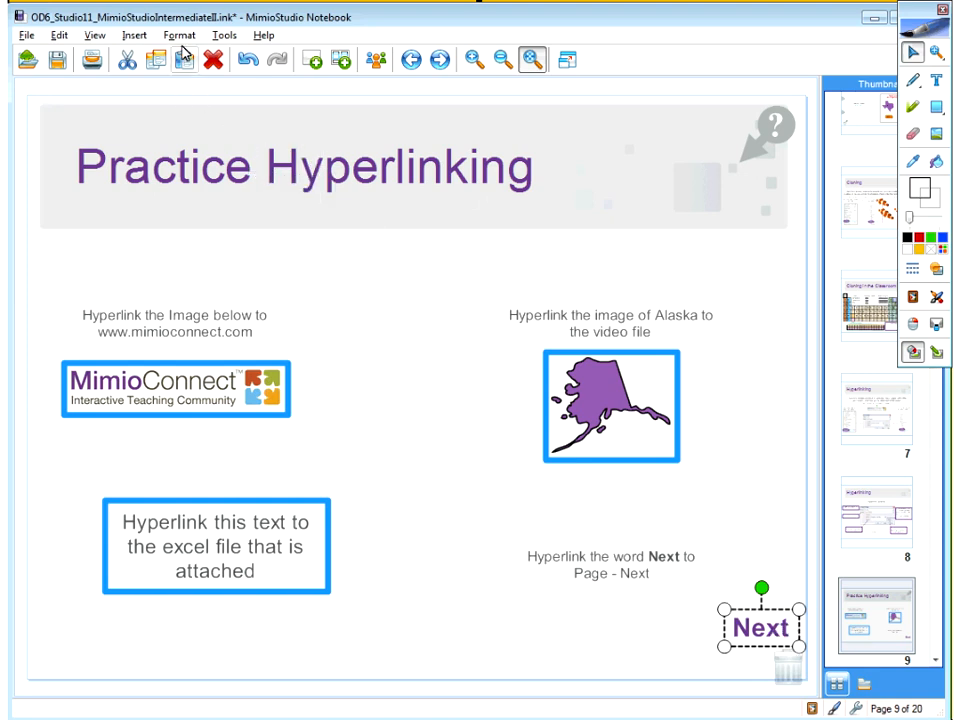
pyautogui.click(133, 36)
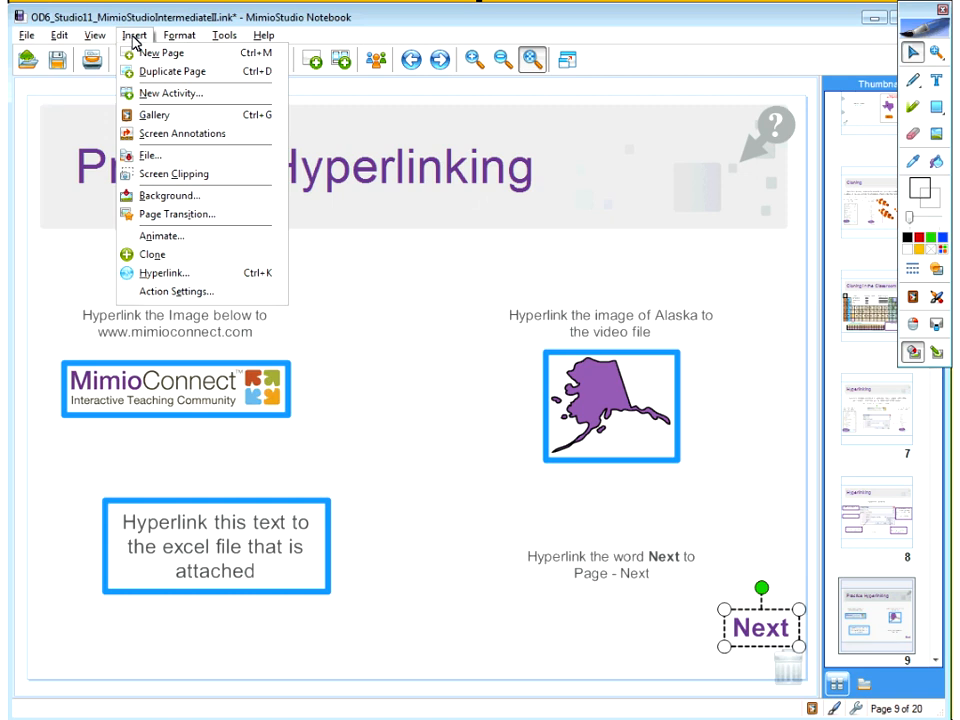
pyautogui.click(155, 290)
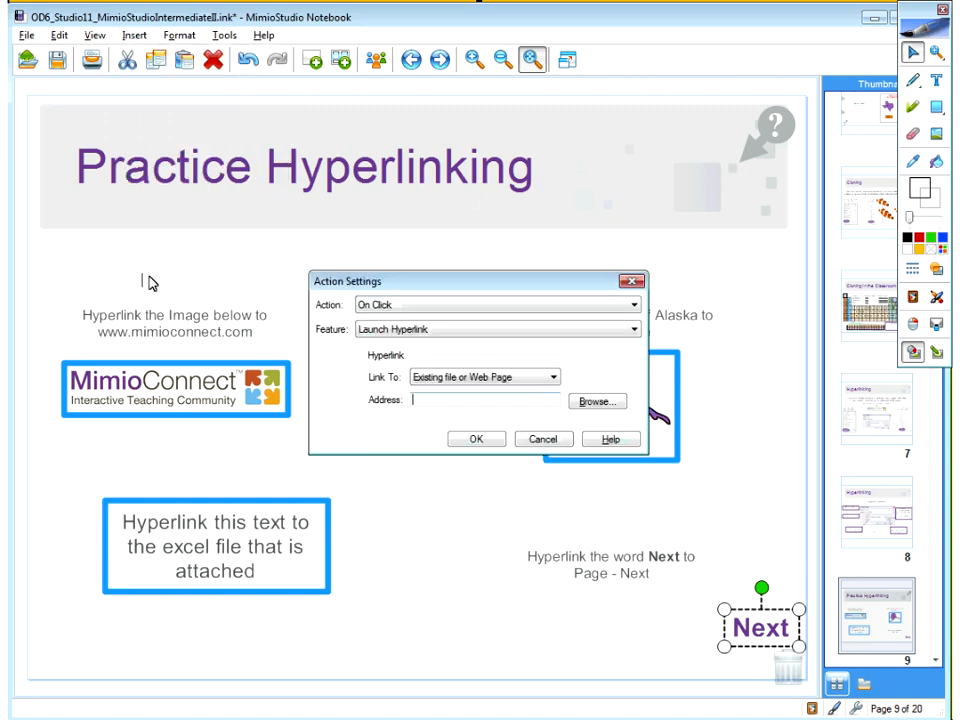
pyautogui.click(459, 378)
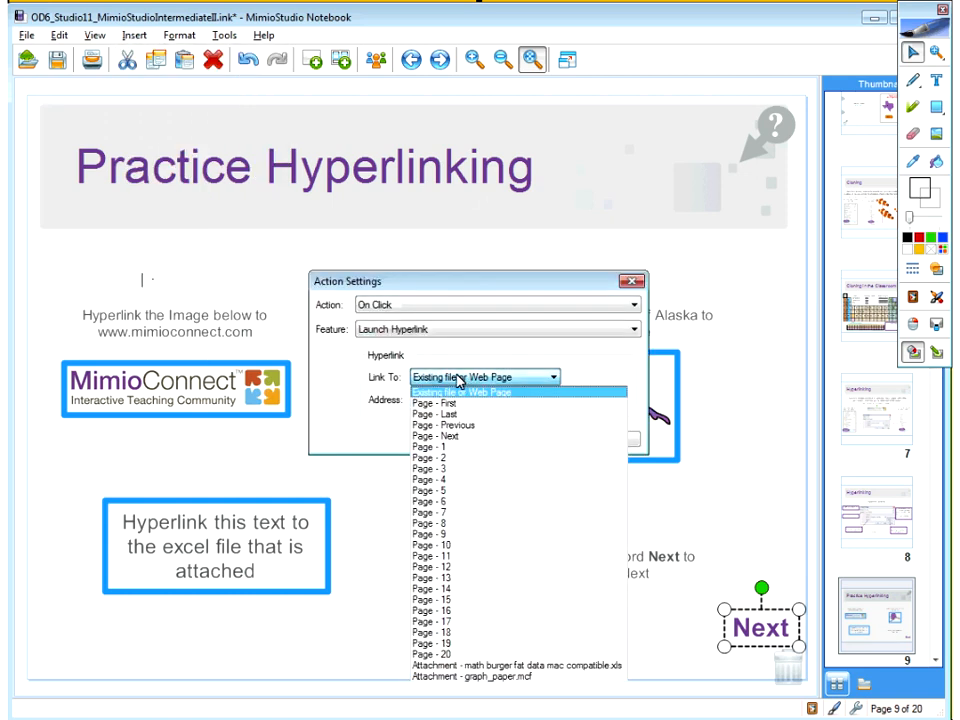
pyautogui.click(470, 440)
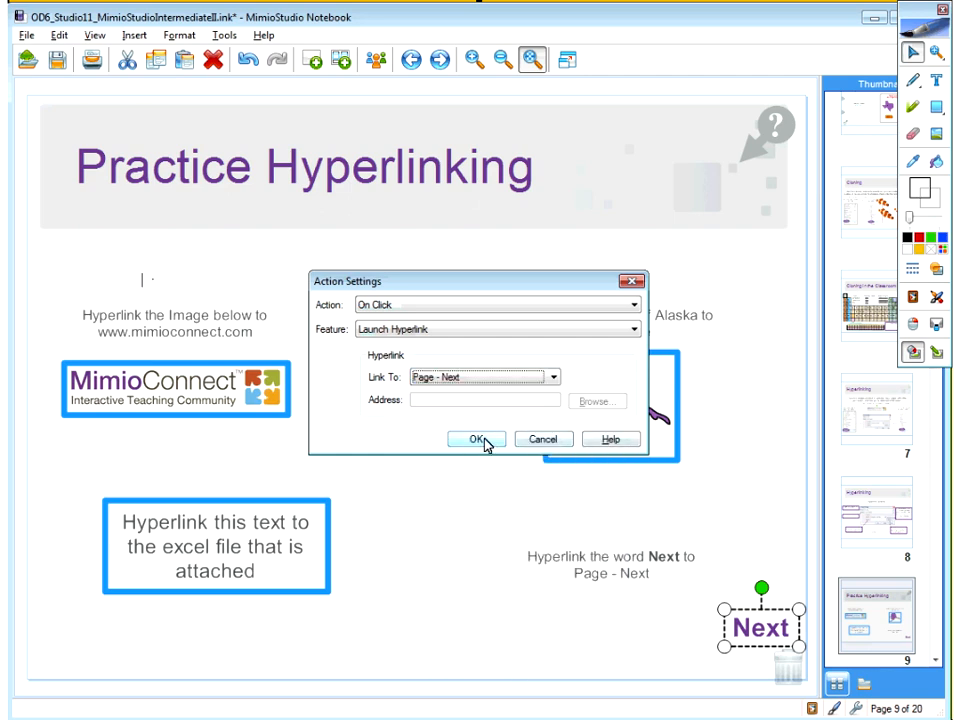
pyautogui.click(480, 440)
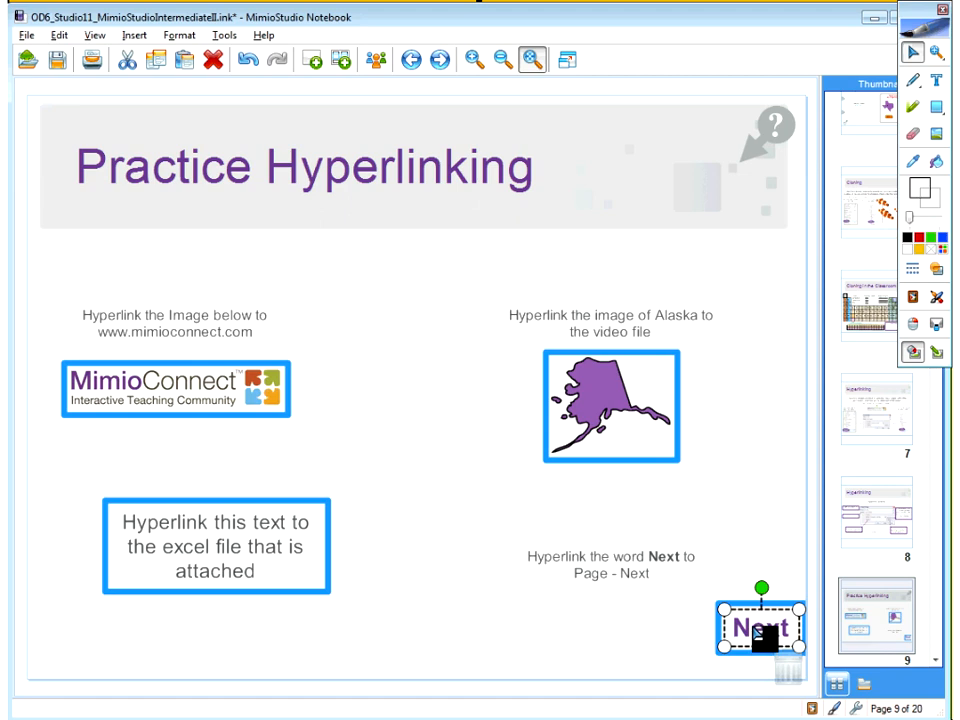
pyautogui.click(762, 636)
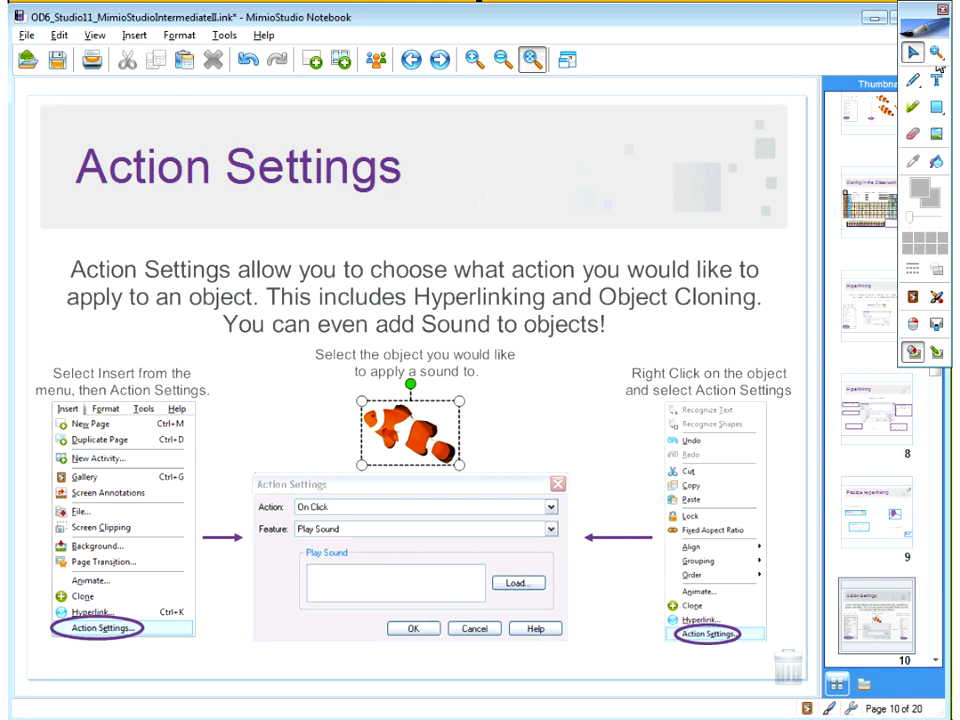
# - Examine the enlarged illustration of how to reach Action Settings, then view the objective on the Practice Action Settings page
pyautogui.click(936, 53)
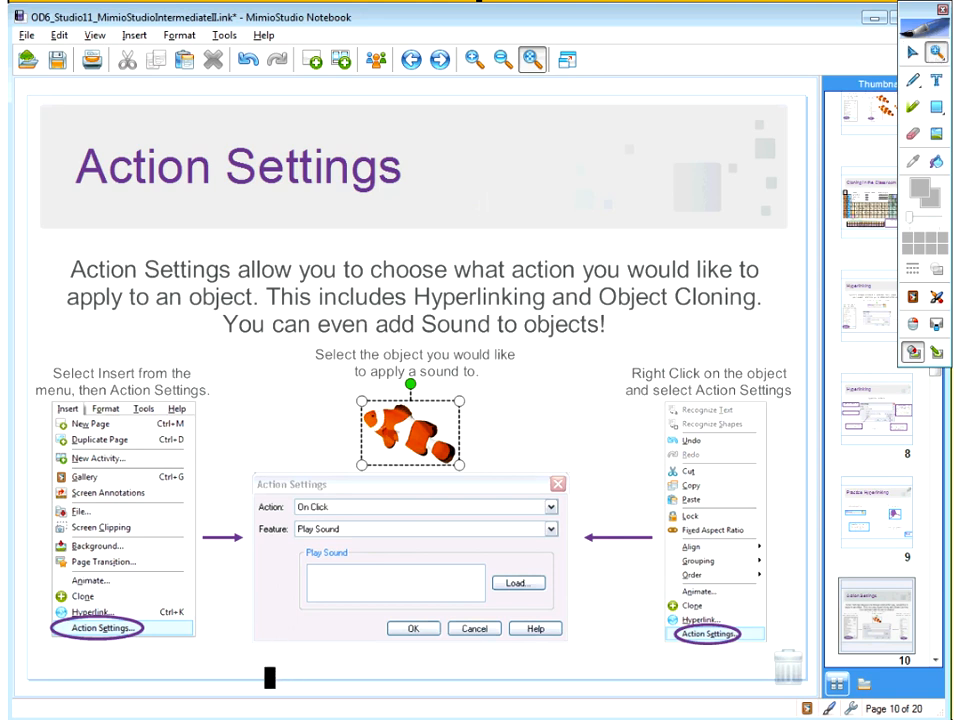
pyautogui.moveTo(243, 662); pyautogui.dragTo(38, 350)
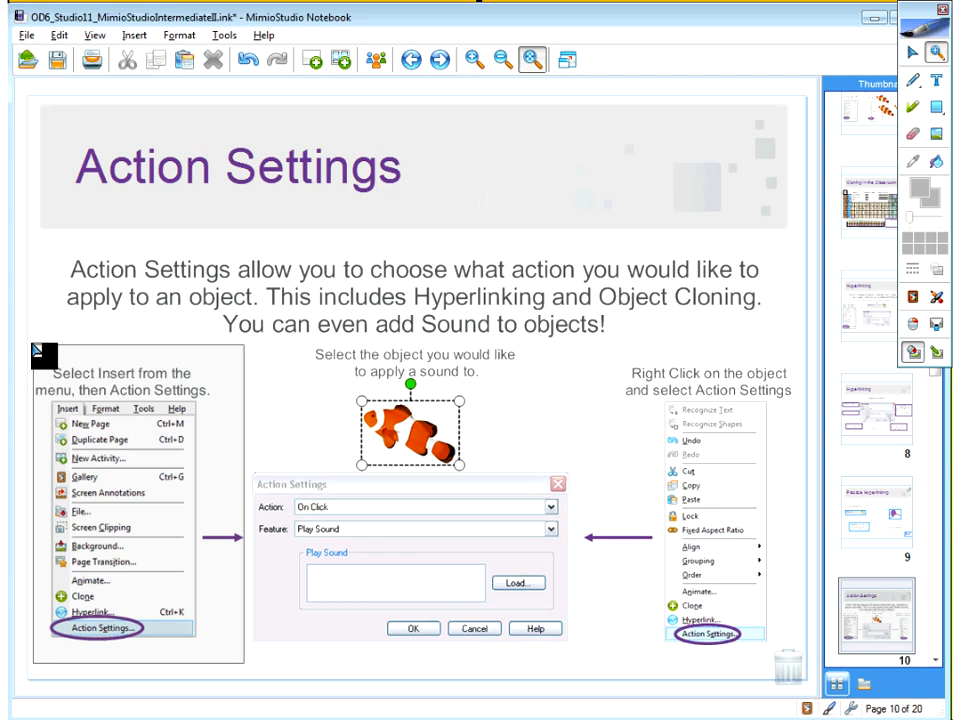
pyautogui.click(133, 35)
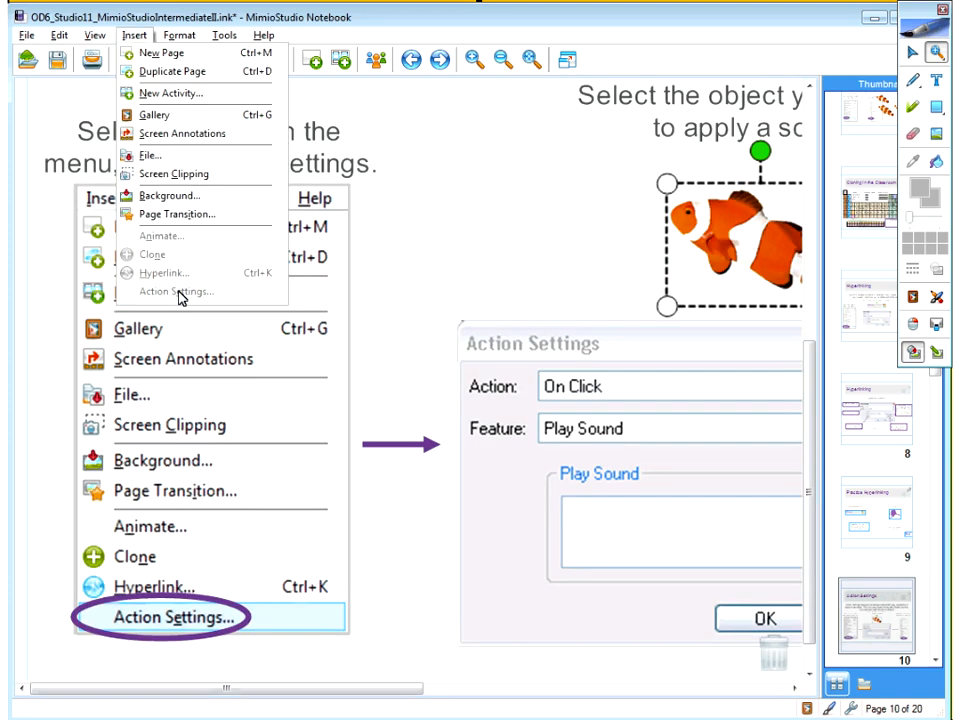
pyautogui.click(133, 35)
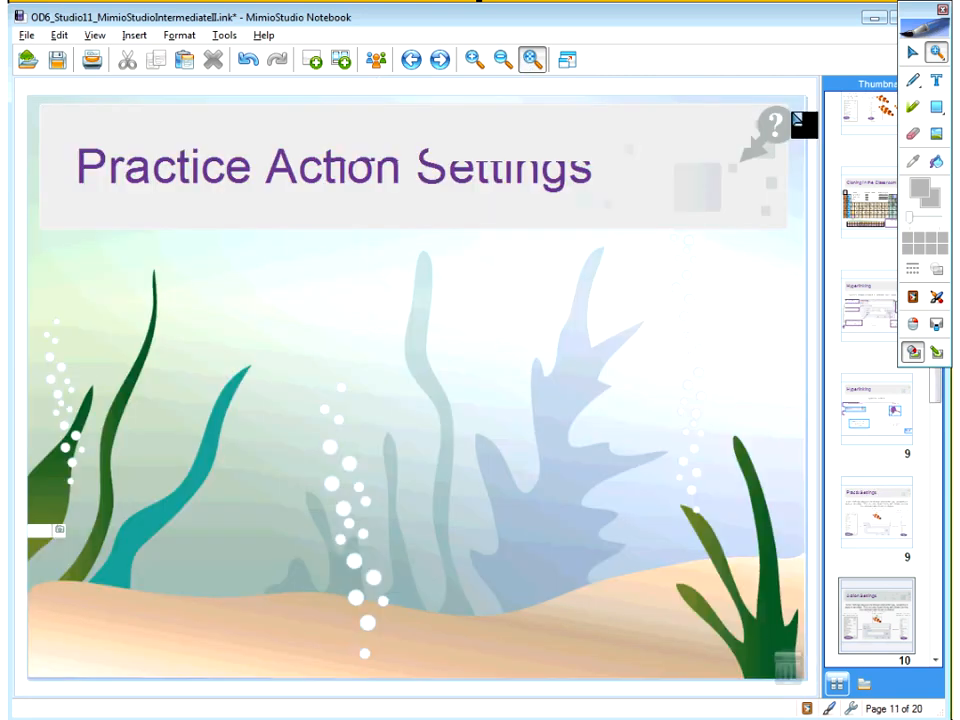
pyautogui.click(793, 120)
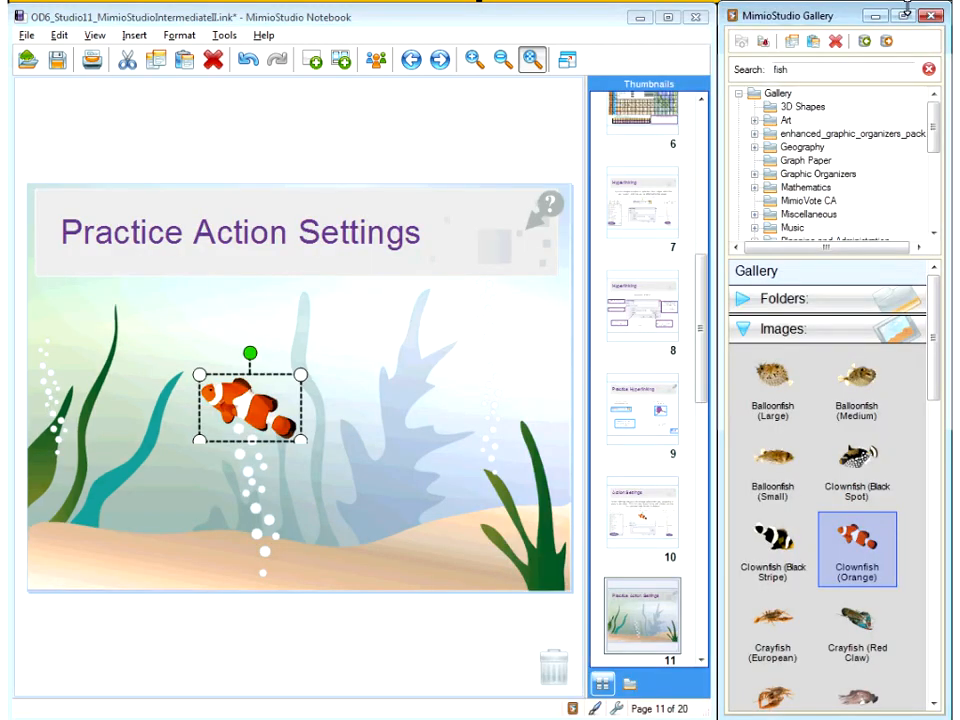
# - Close the Gallery and move the clownfish to about the middle of the Practice Action Settings page
pyautogui.click(931, 15)
pyautogui.moveTo(351, 408); pyautogui.dragTo(397, 381)
# - Give the clownfish an On Click action with the Play Sound feature, using the audio file bubbles
pyautogui.rightClick(397, 381)
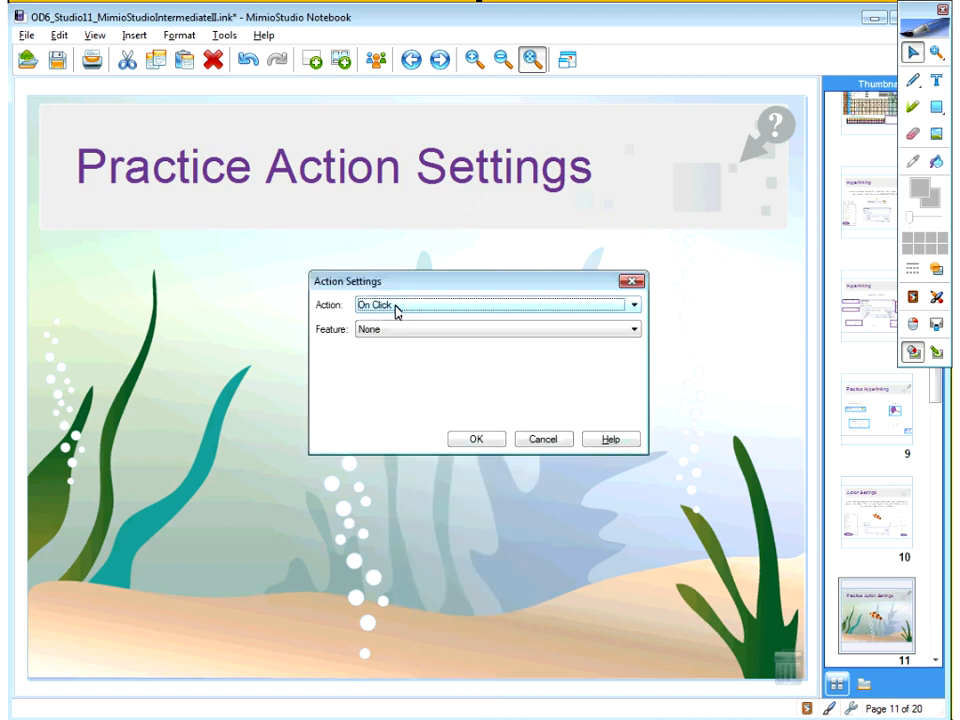
pyautogui.click(402, 308)
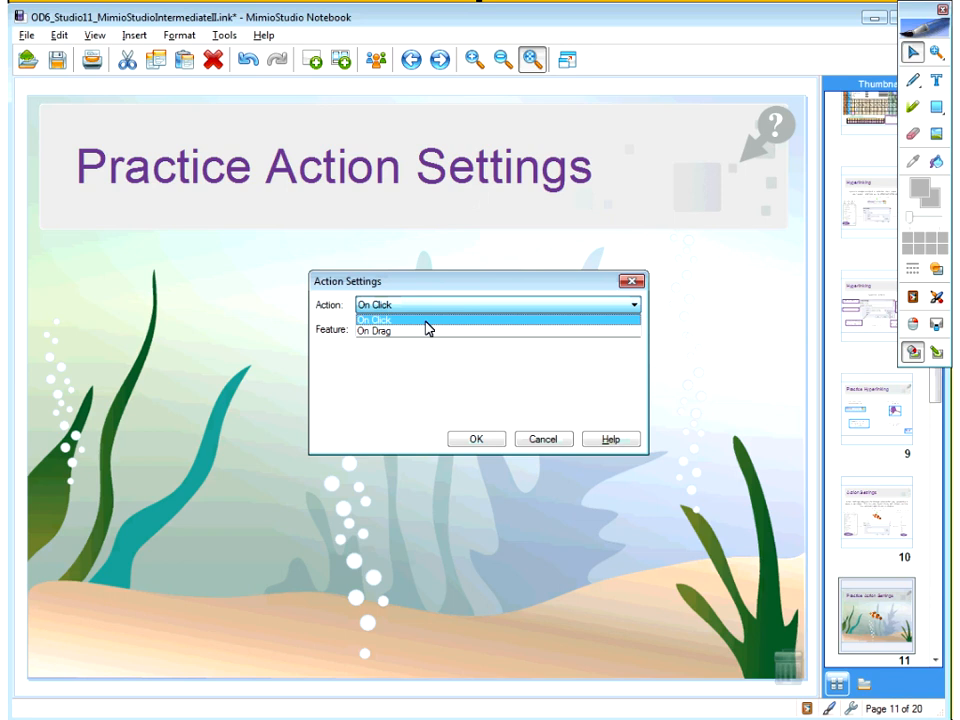
pyautogui.click(425, 320)
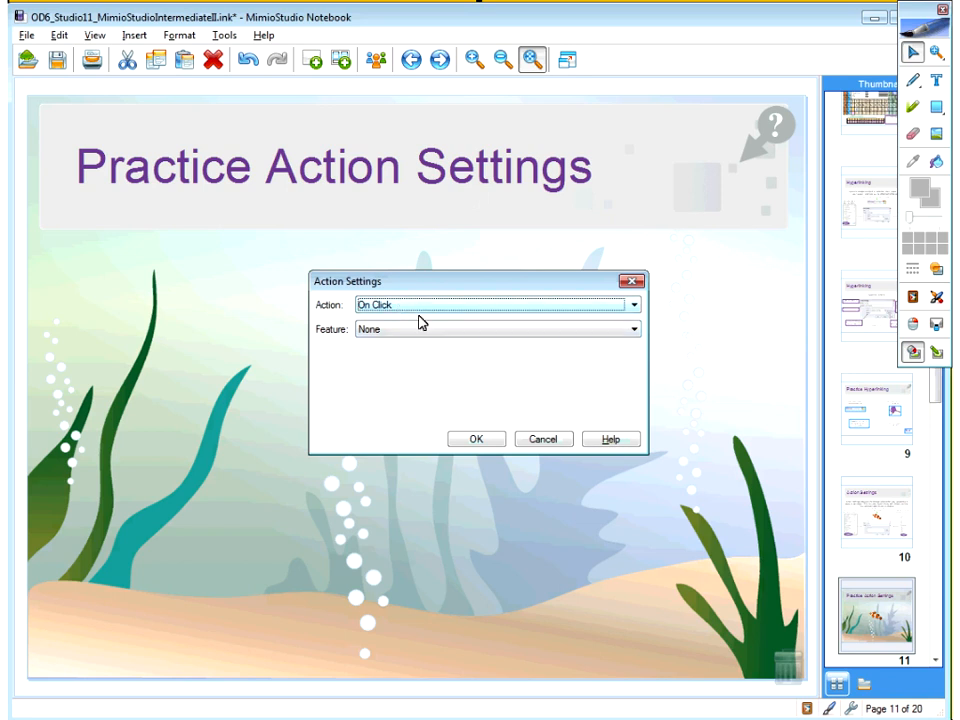
pyautogui.click(427, 330)
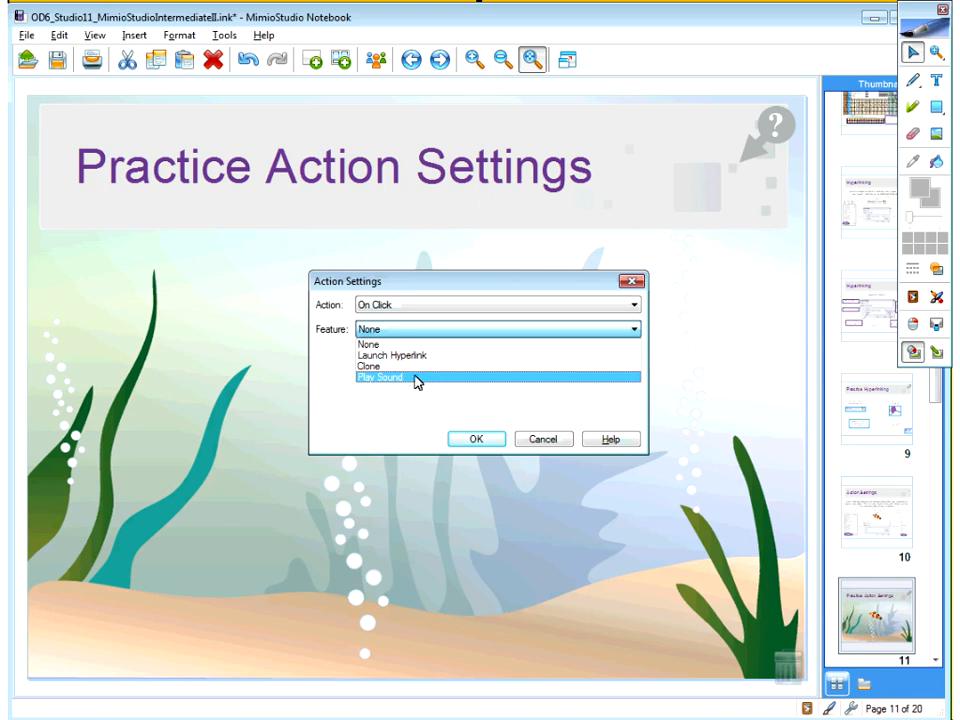
pyautogui.click(390, 379)
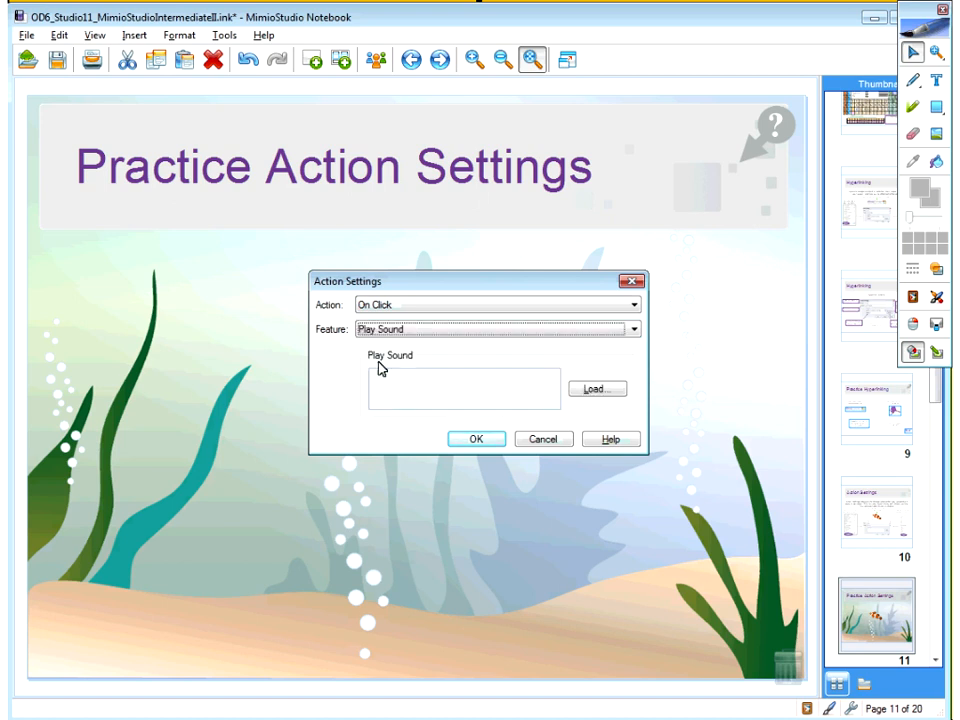
pyautogui.click(593, 390)
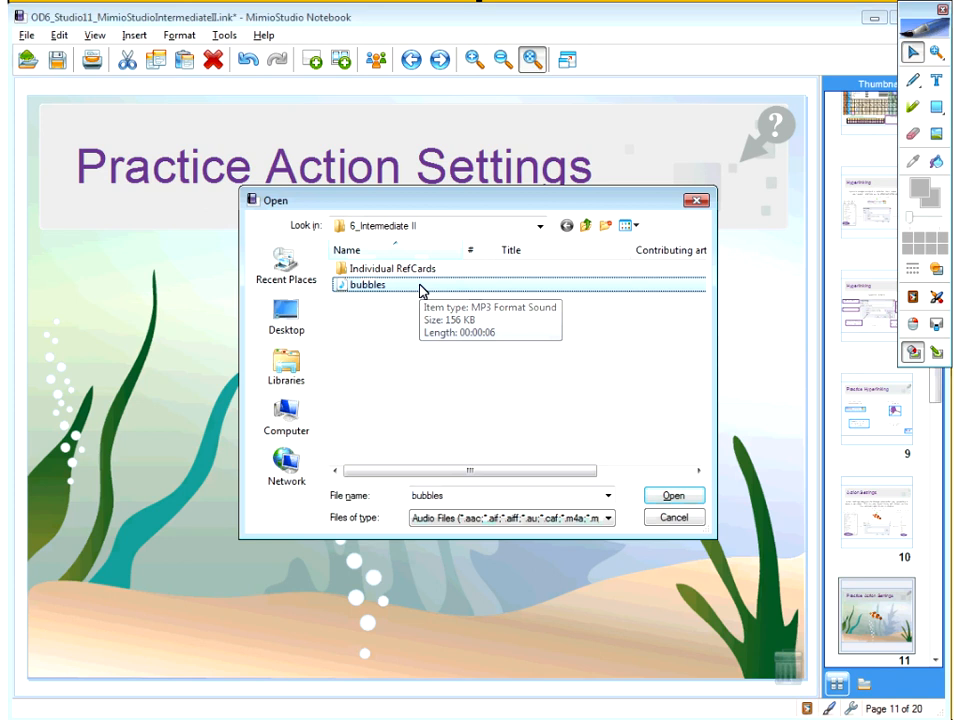
pyautogui.doubleClick(420, 290)
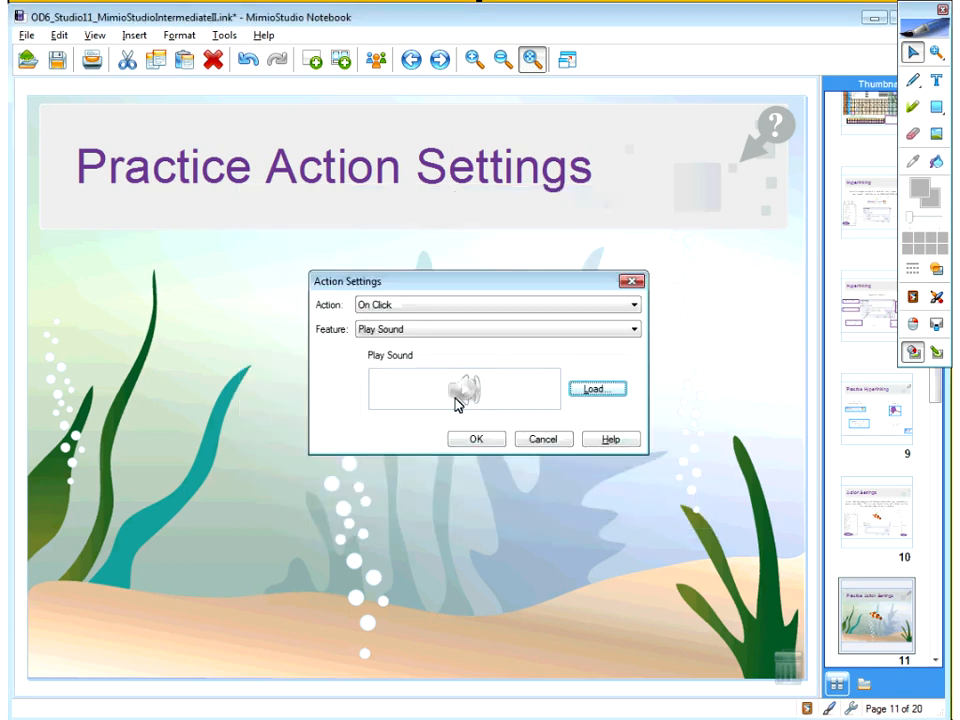
pyautogui.click(477, 441)
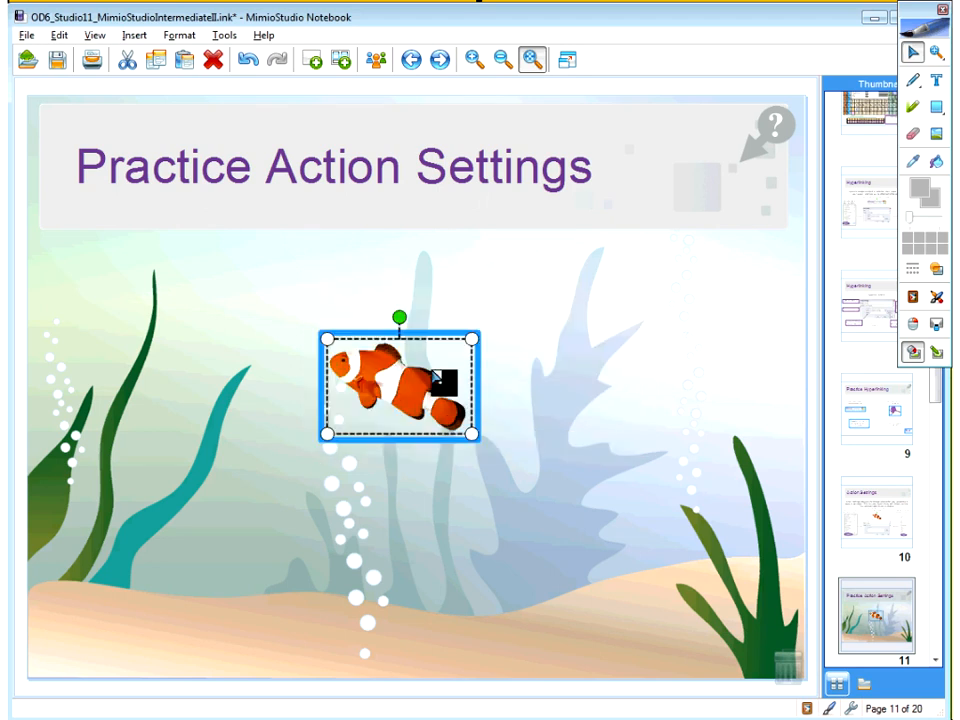
# - Deselect the clownfish and go to the Backgrounds/Templates page
pyautogui.click(523, 370)
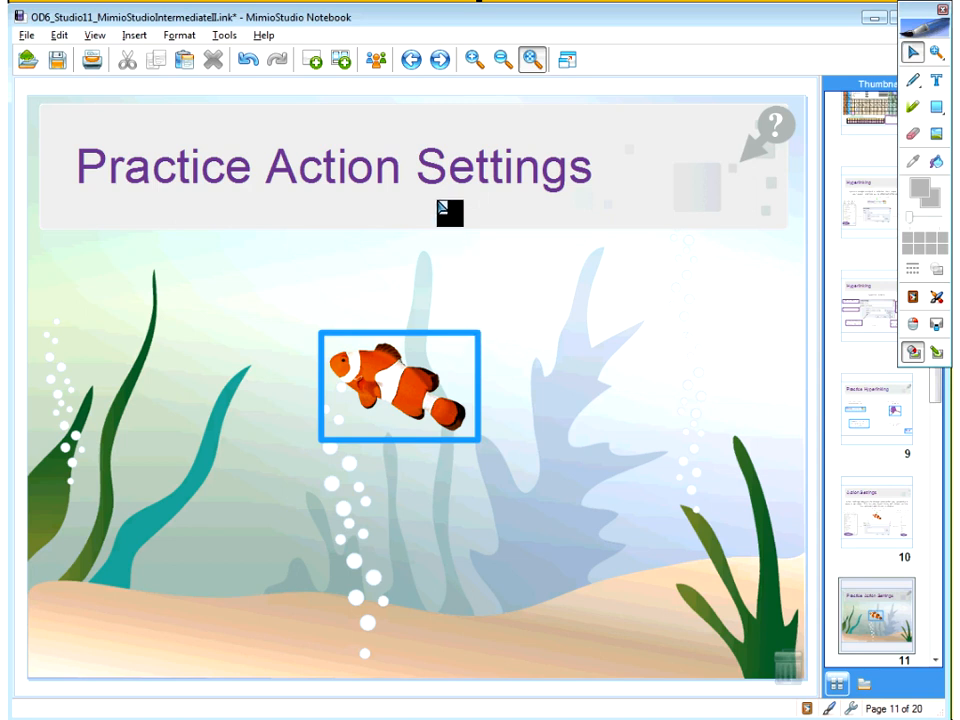
pyautogui.click(438, 61)
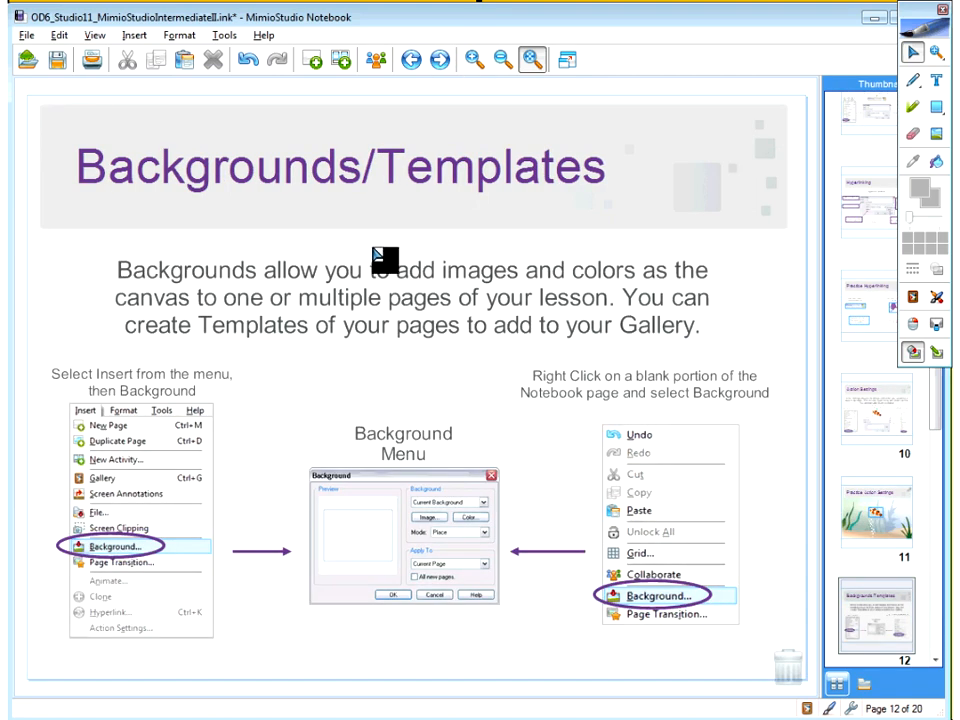